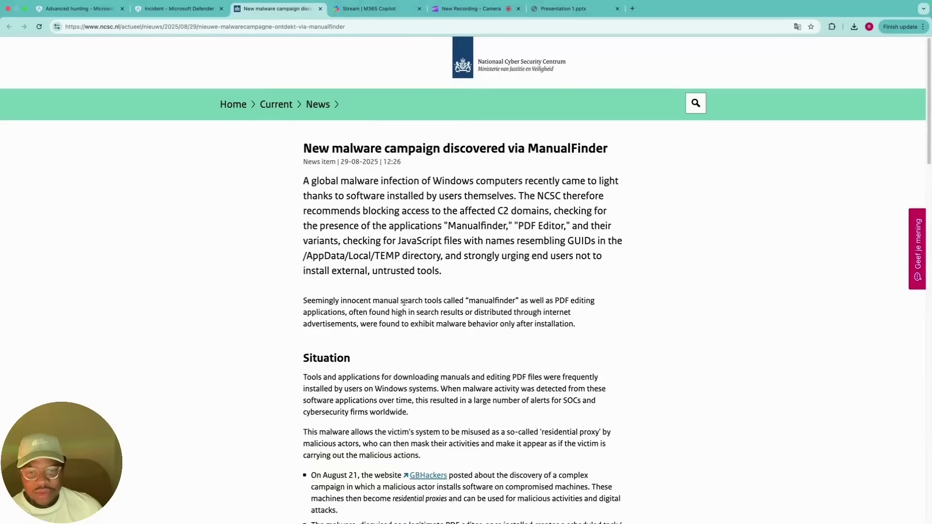
Read the NCSC news item about the ManualFinder malware campaign, including its situation summary and listed IoCs.
scroll(404, 304, down, 1)
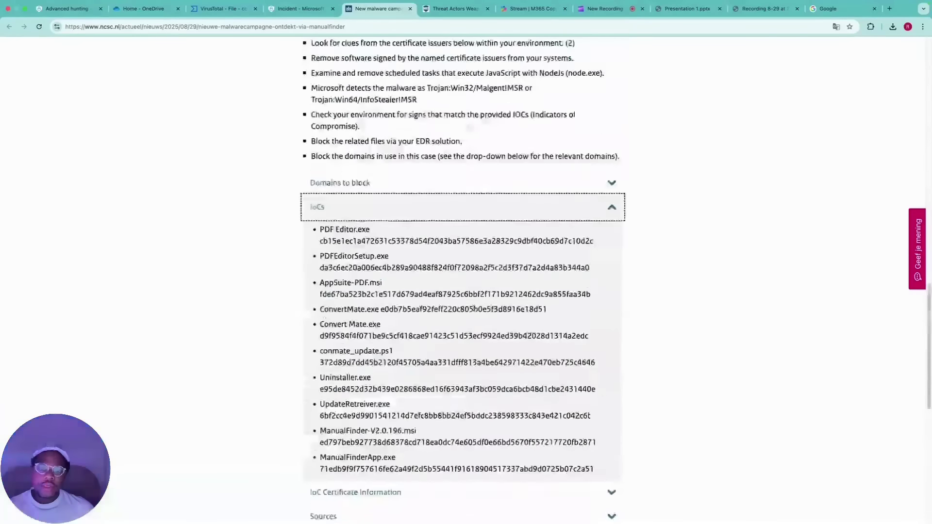
scroll(474, 308, up, 20)
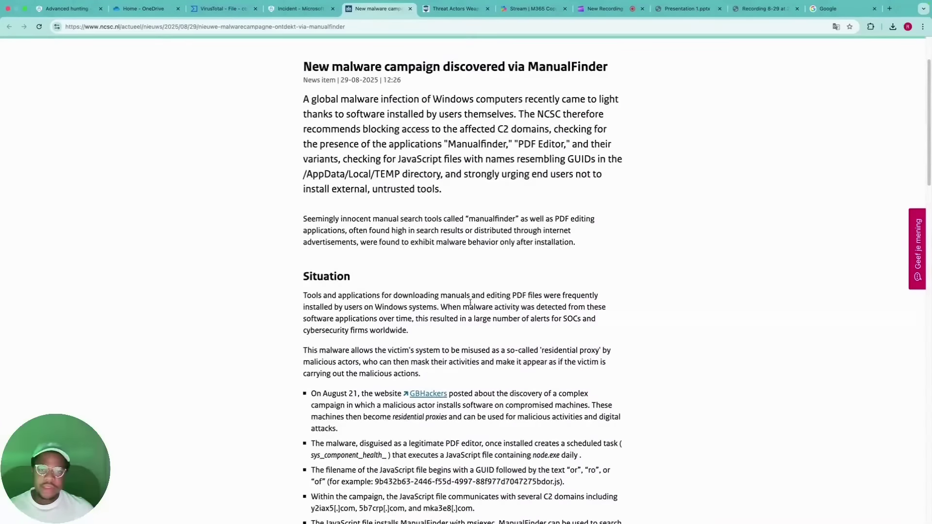
scroll(473, 252, up, 1)
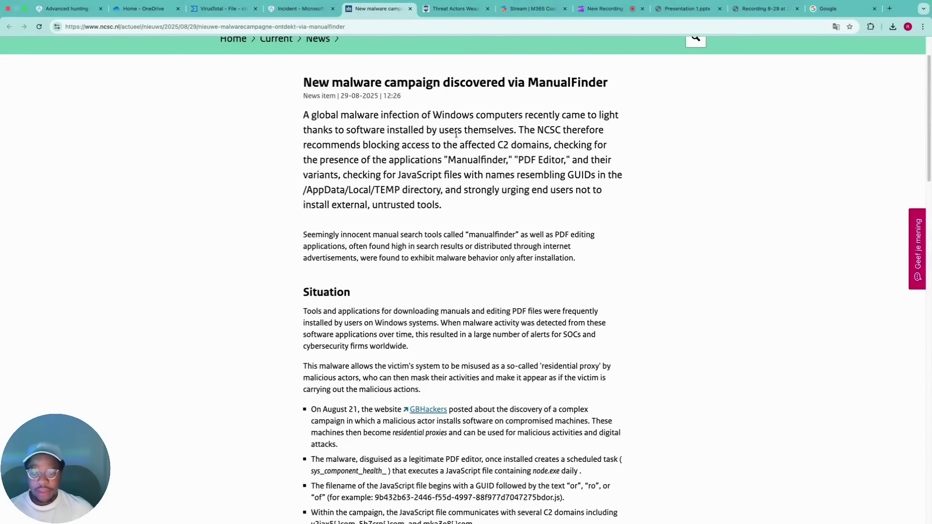
Switch to the Cyber Security News article on the weaponized PDF editor and read its introduction and infection chain.
click(439, 8)
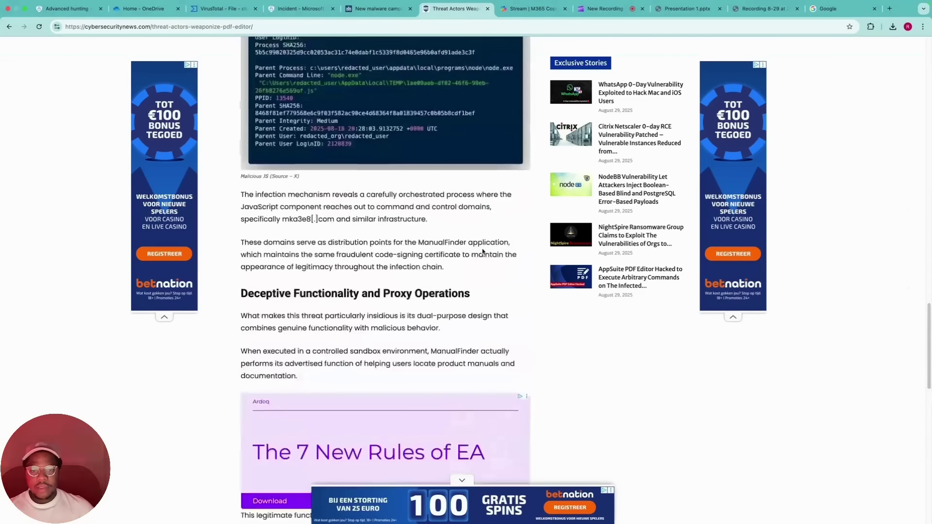
scroll(483, 251, up, 20)
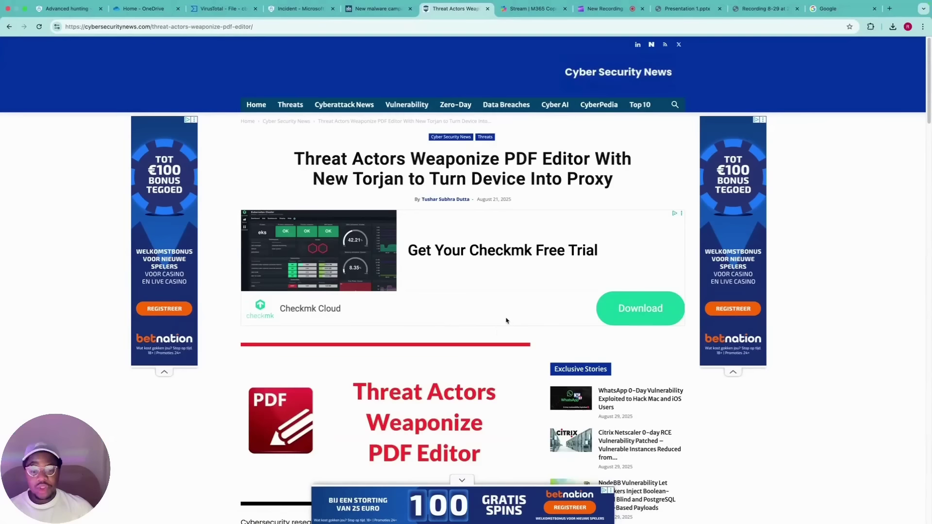
scroll(507, 321, down, 2)
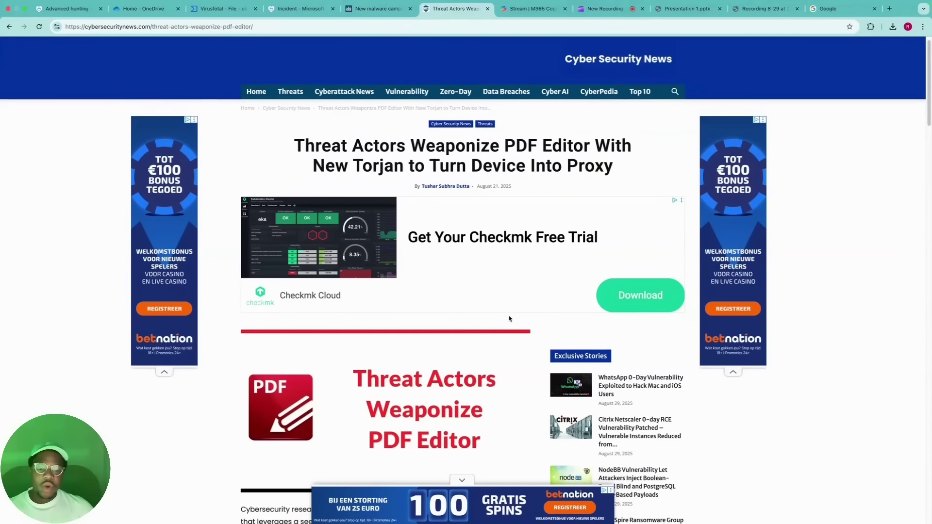
scroll(511, 315, down, 4)
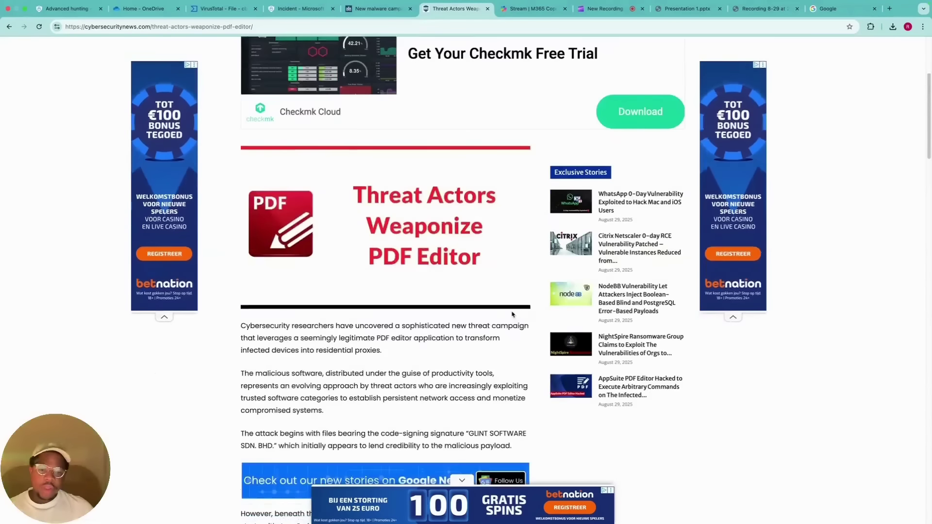
scroll(507, 320, down, 1)
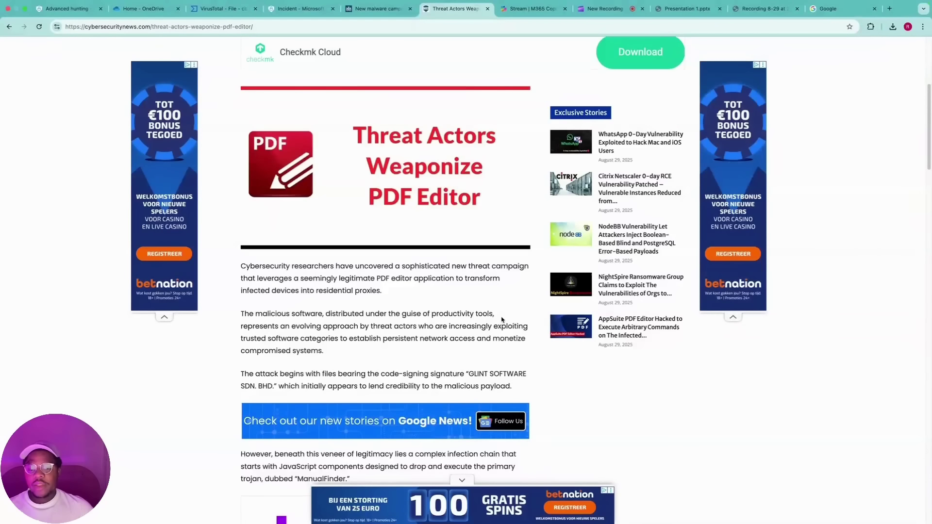
scroll(501, 320, down, 1)
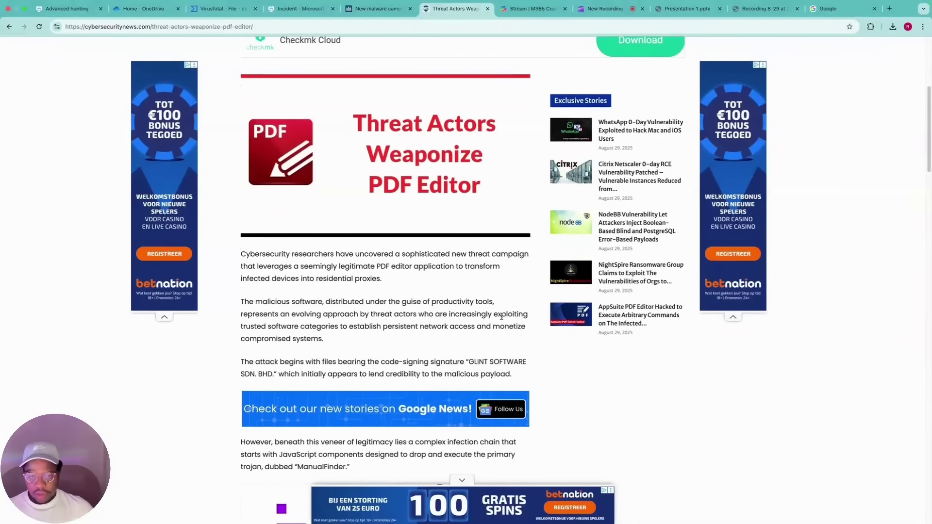
scroll(502, 317, down, 3)
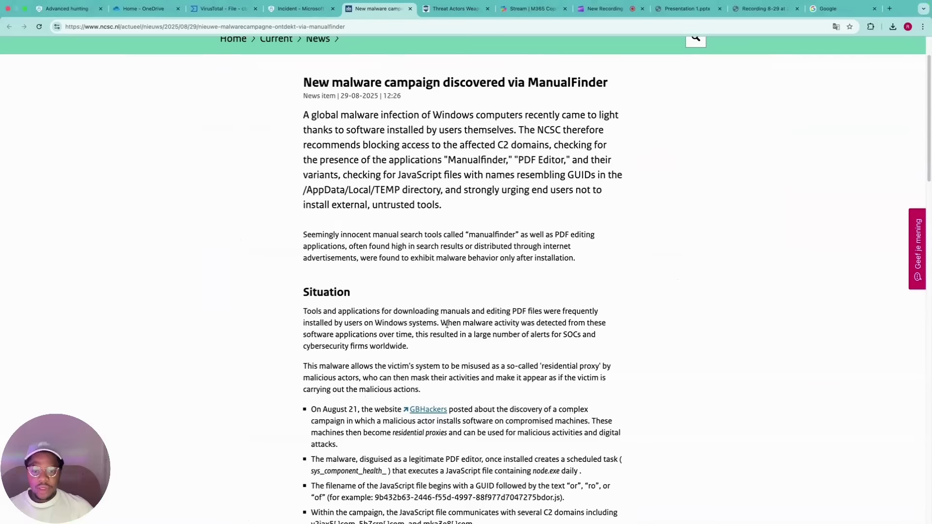
Return to the NCSC article and examine the file names and hashes in its IoCs section.
scroll(457, 323, down, 8)
scroll(457, 324, down, 10)
scroll(452, 317, up, 2)
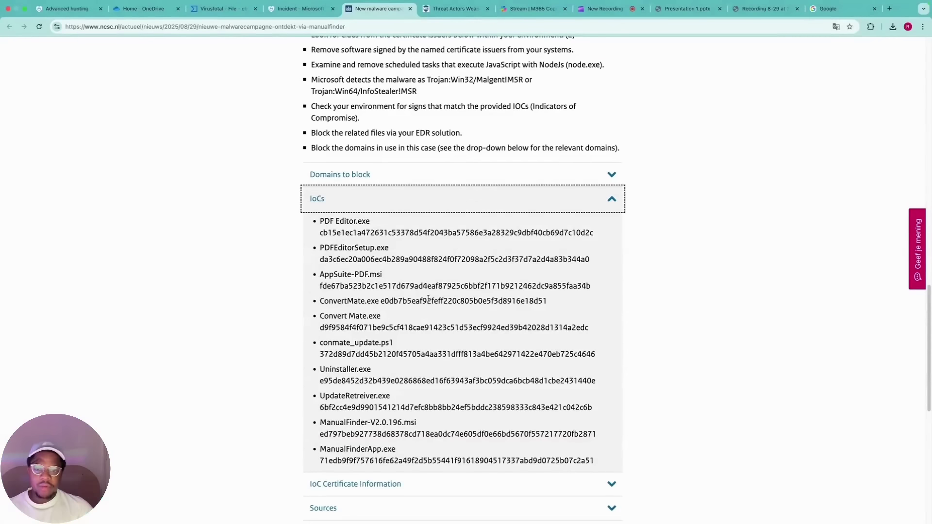
Switch to Microsoft Defender advanced hunting and review the full DeviceFileEvents query for the PDF Editor hashes, file names and folder path.
click(73, 9)
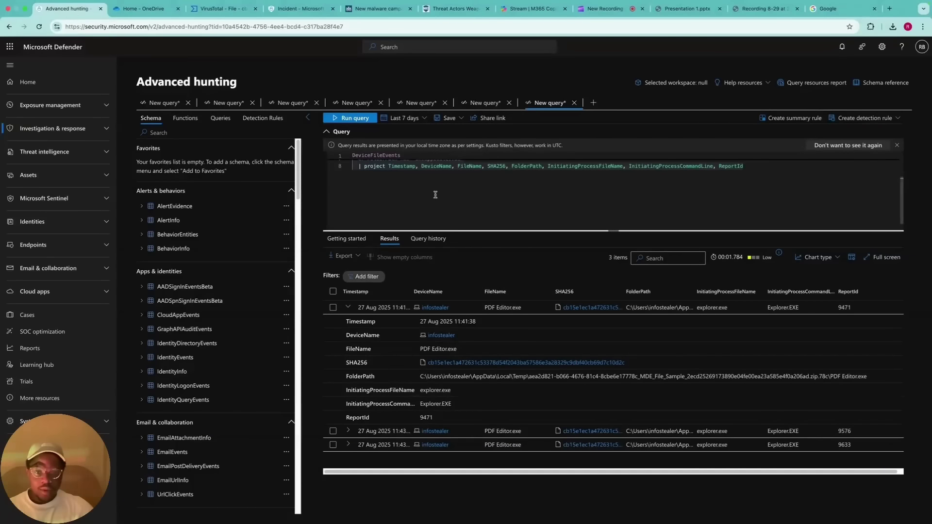
scroll(449, 198, up, 1)
scroll(449, 198, up, 2)
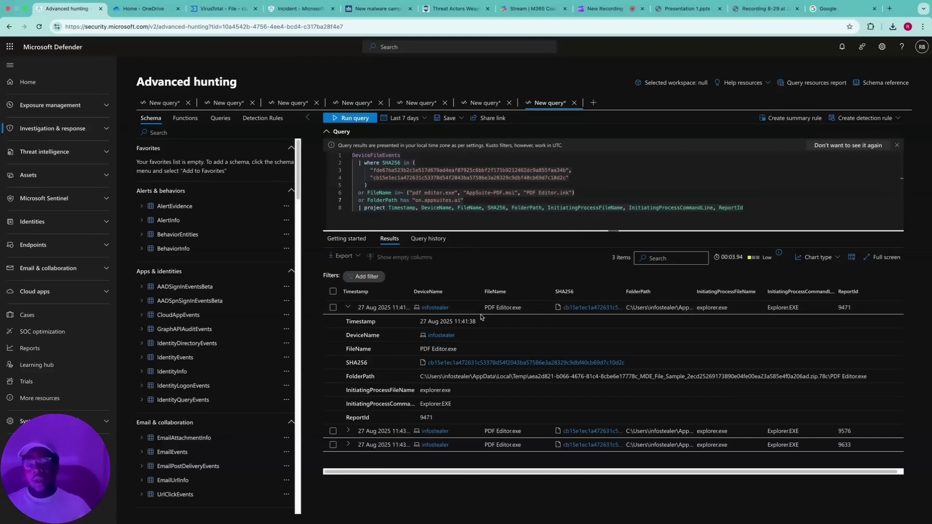
Select the SHA256 of PDF Editor.exe in the expanded query result and examine the vendor detections for that hash in VirusTotal.
drag(630, 367, 431, 365)
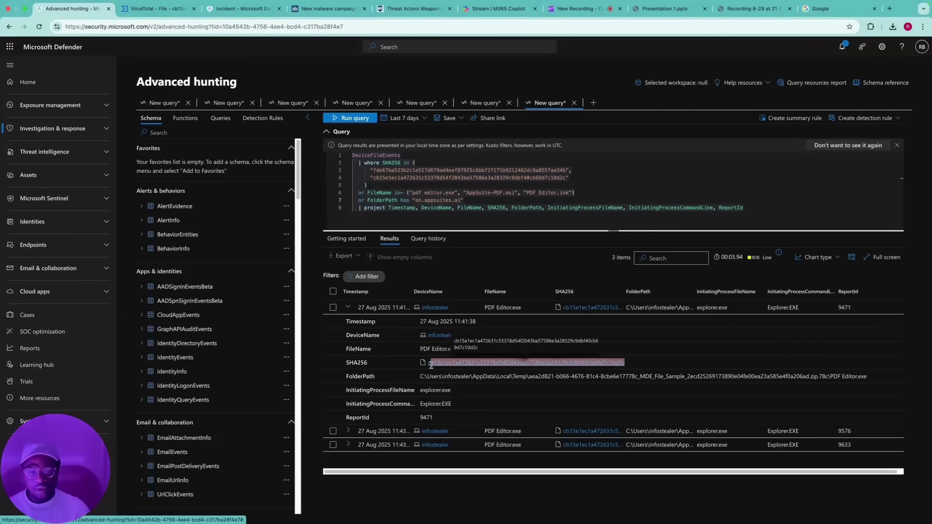
click(149, 9)
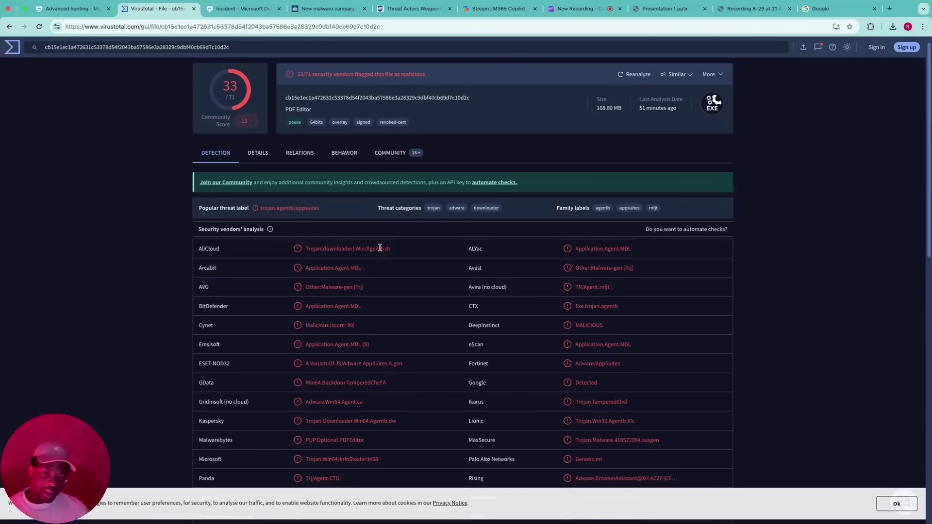
scroll(383, 253, down, 1)
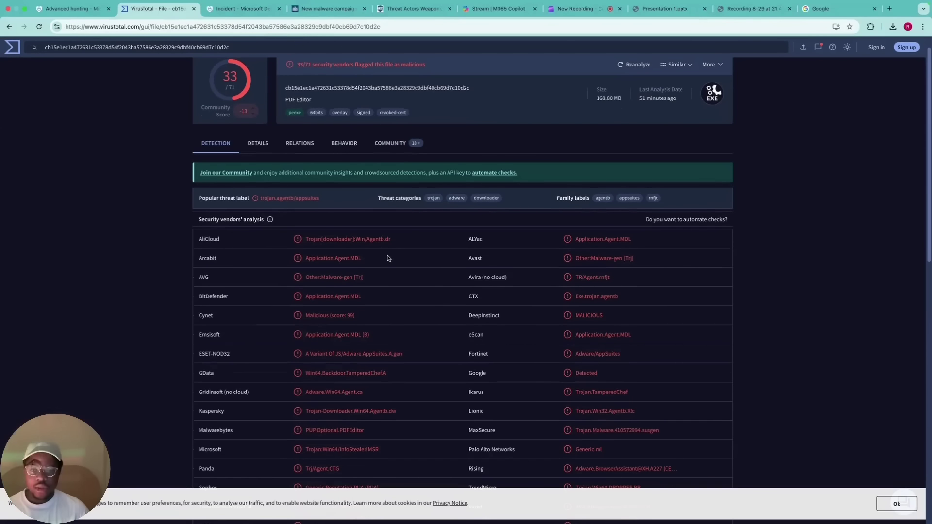
scroll(372, 230, down, 1)
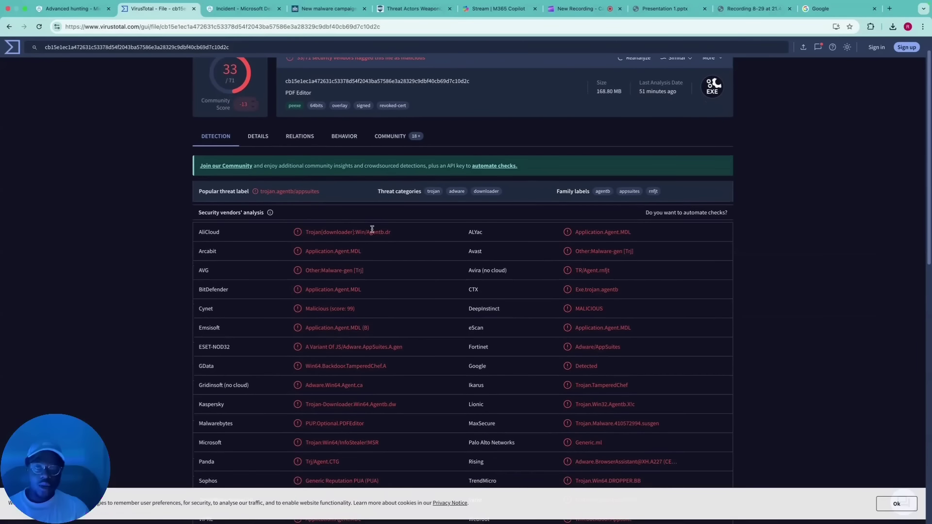
scroll(372, 230, down, 1)
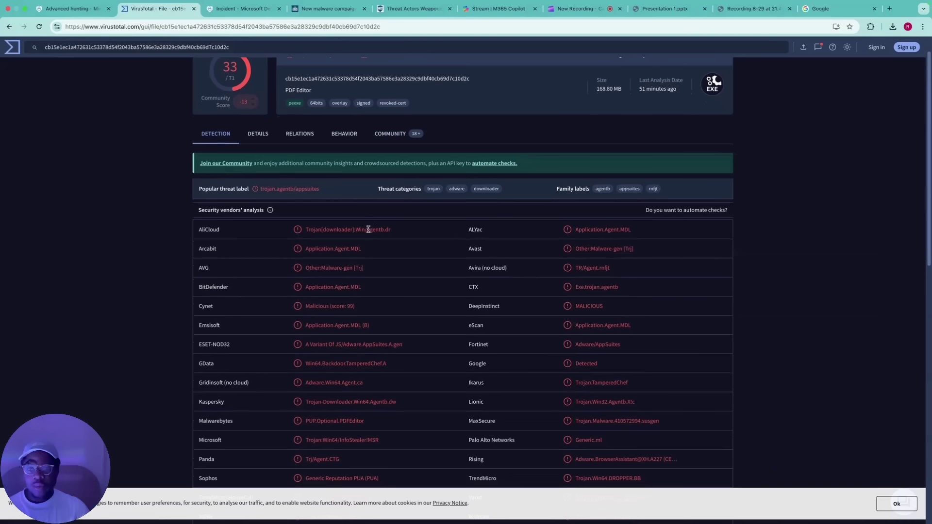
In the Defender incident 'Multiple threat families detected on one endpoint', view the two grouped files and open the pdf editor.exe file page.
click(103, 12)
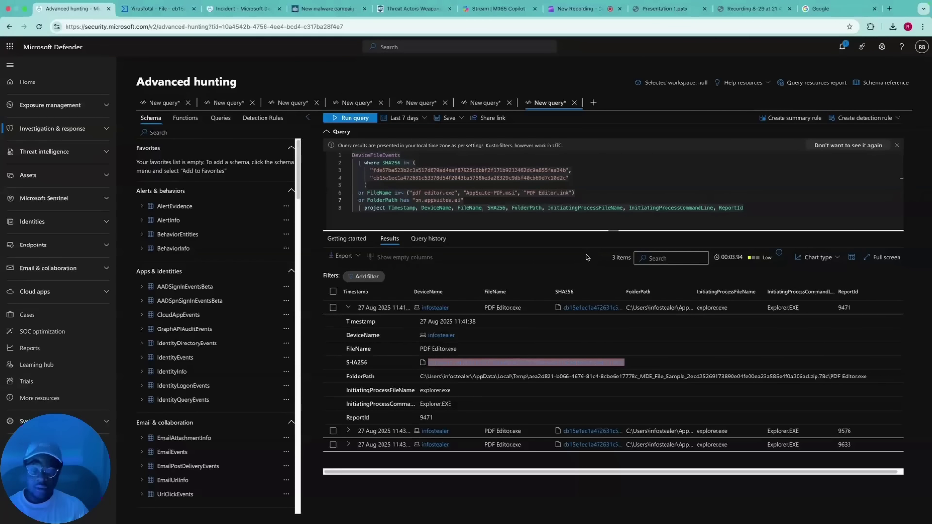
click(238, 8)
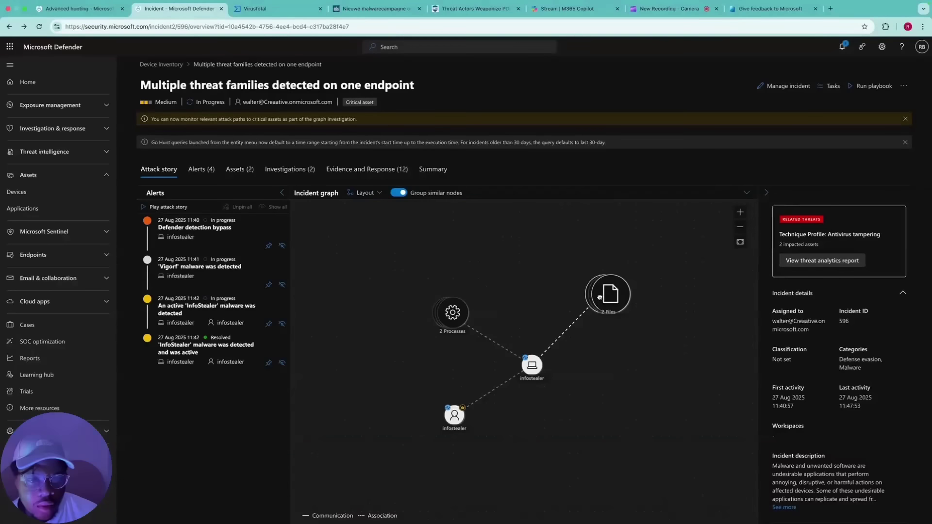
click(609, 294)
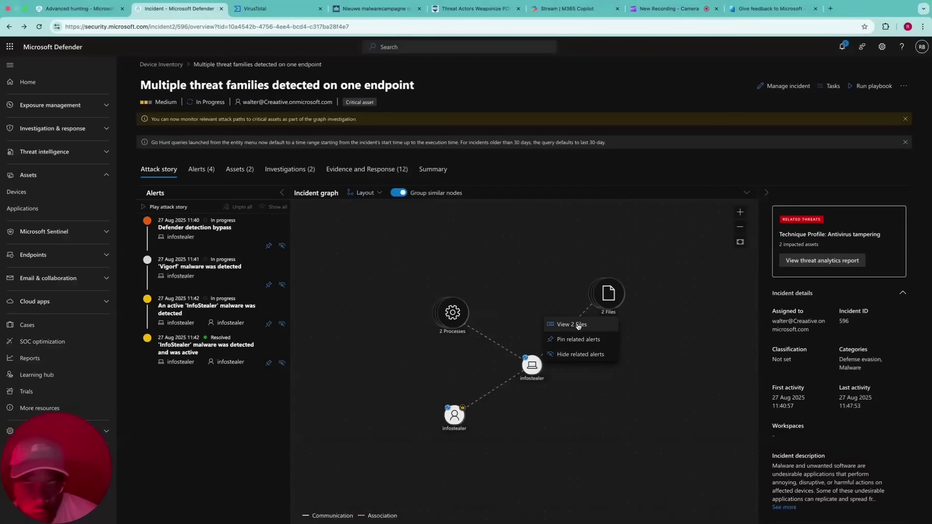
click(578, 325)
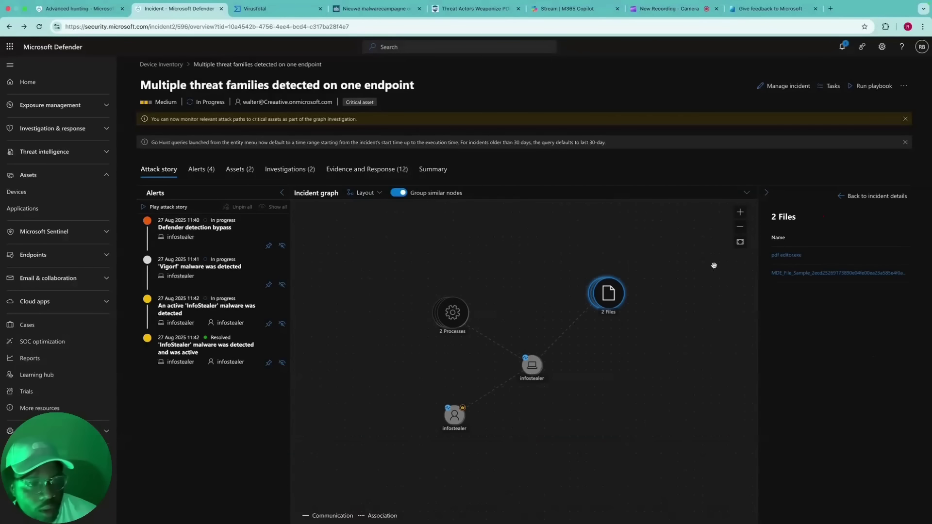
click(786, 256)
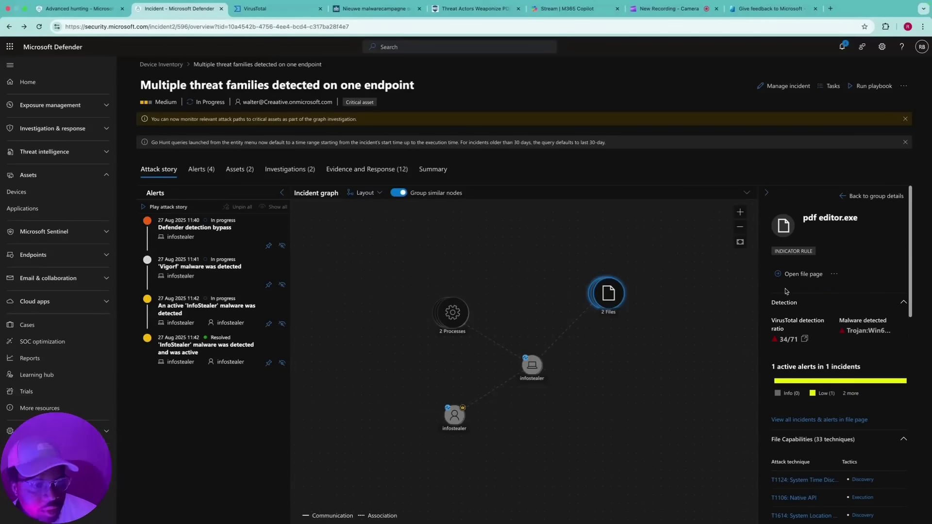
click(801, 274)
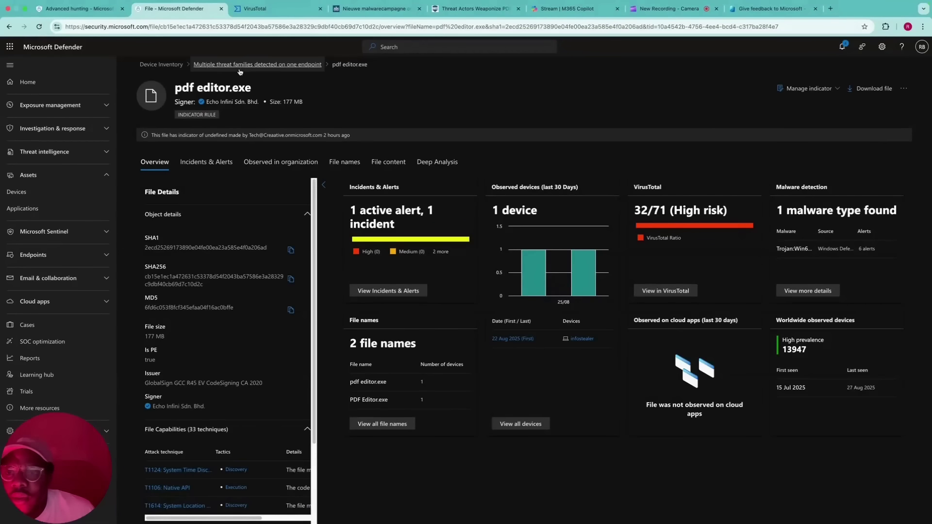
Stop and quarantine pdf editor.exe with the comment 'malicious', and open the file's indicator management options.
click(905, 90)
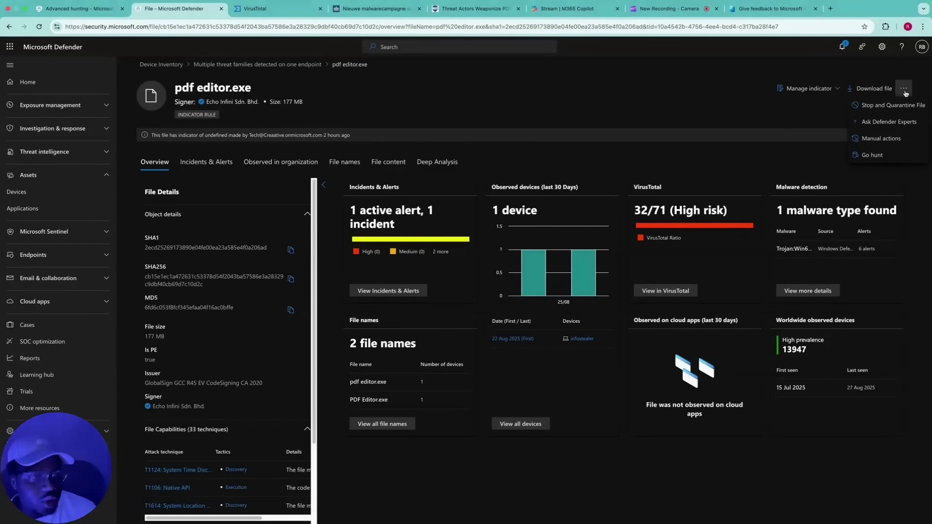
click(883, 106)
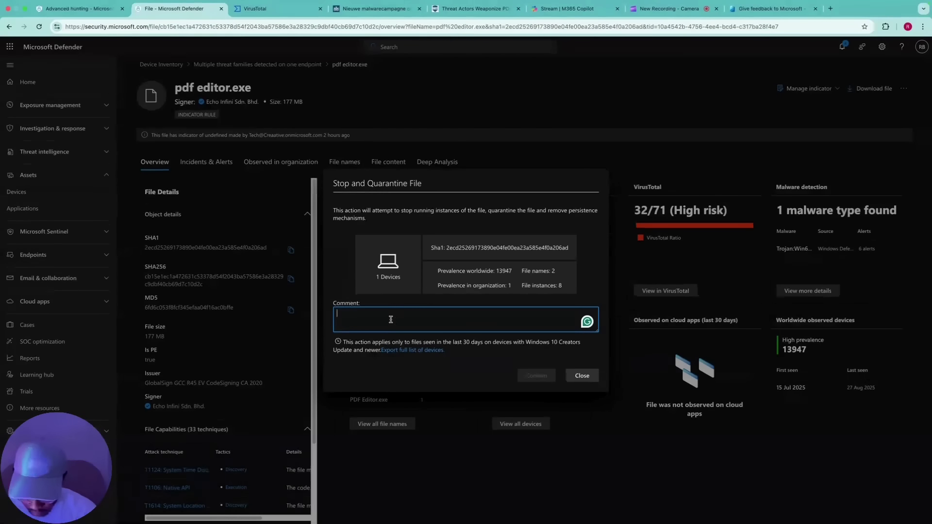
text(malicious)
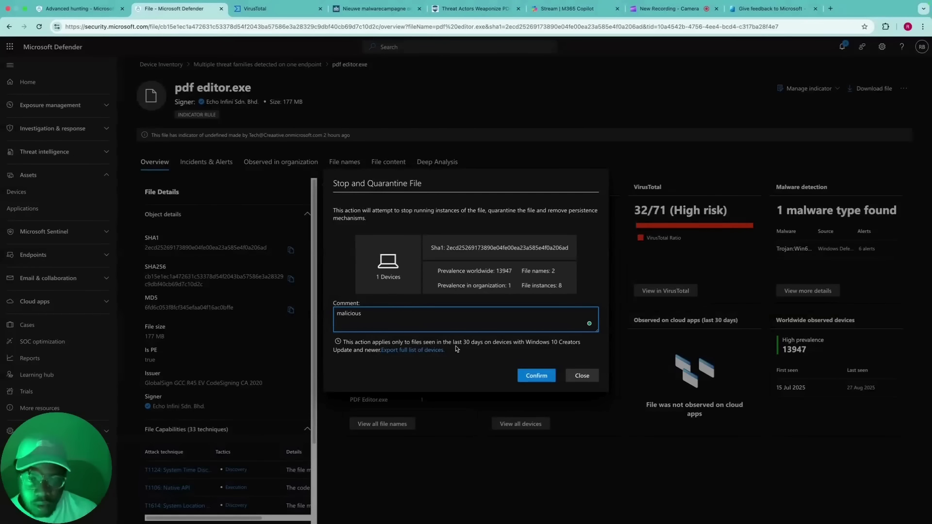
click(537, 375)
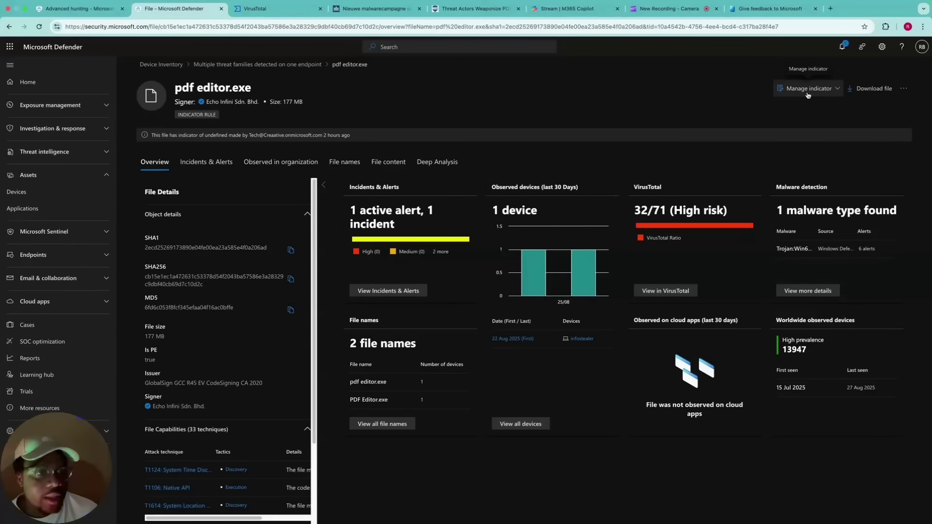
click(810, 92)
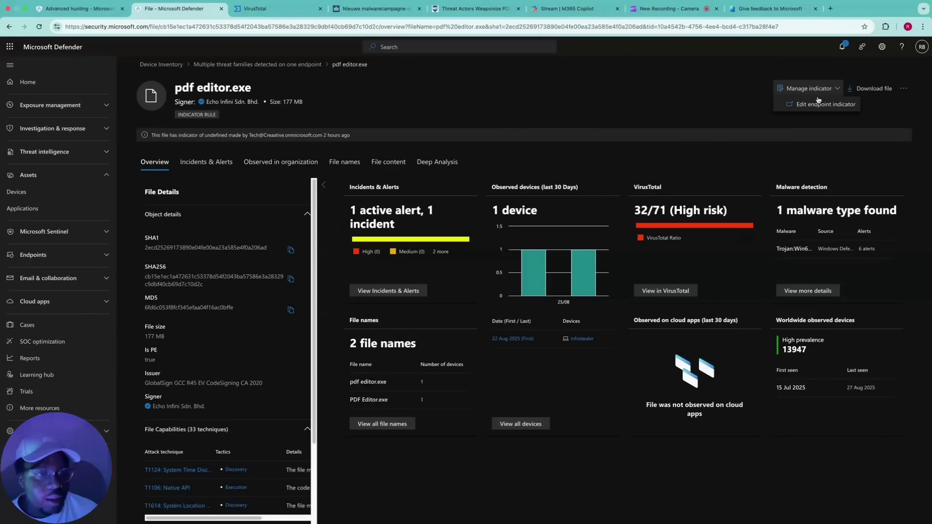
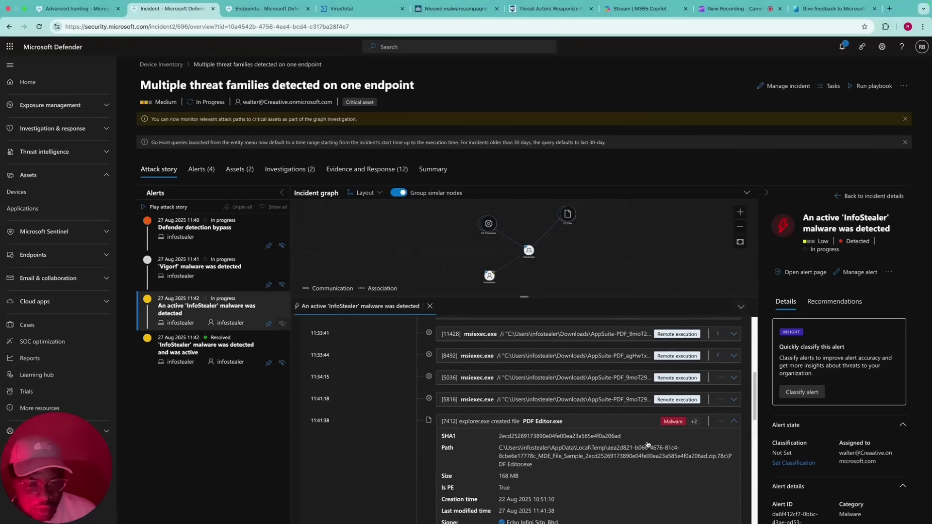
Review the PDF Editor.exe details in the active InfoStealer alert and the process tree of the 'Defender detection bypass' alert, then collapse the alert details.
scroll(574, 401, down, 4)
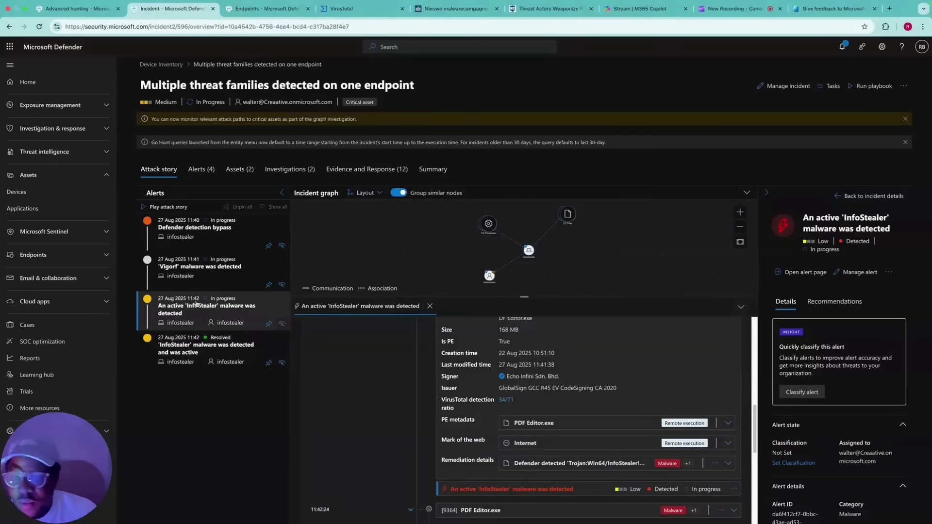
click(262, 239)
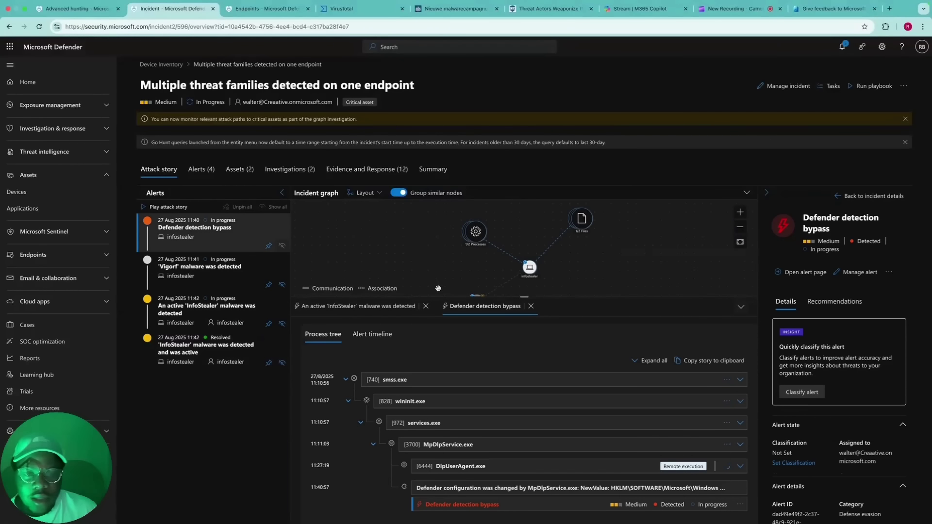
click(742, 307)
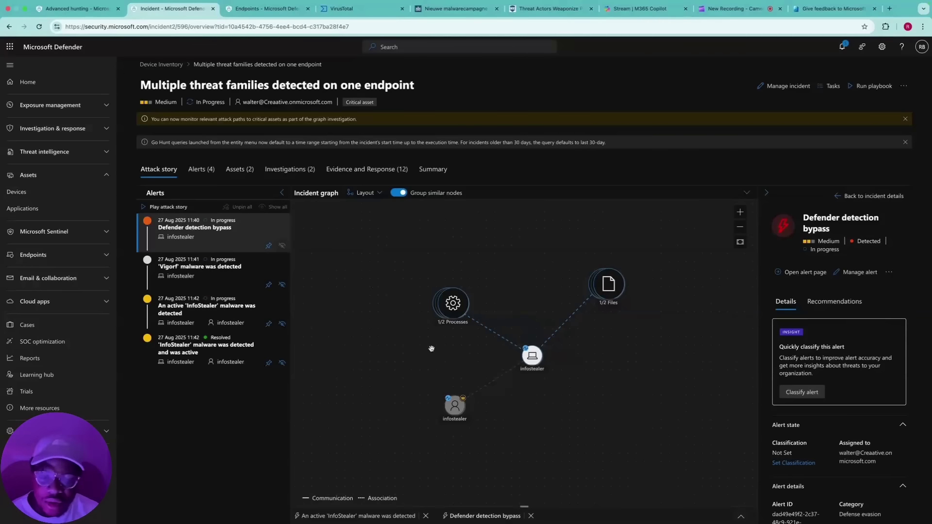
Switch to the Microsoft Entra admin center at entra.microsoft.com in a new tab, search for the affected user and open their profile.
right_click(166, 9)
click(188, 18)
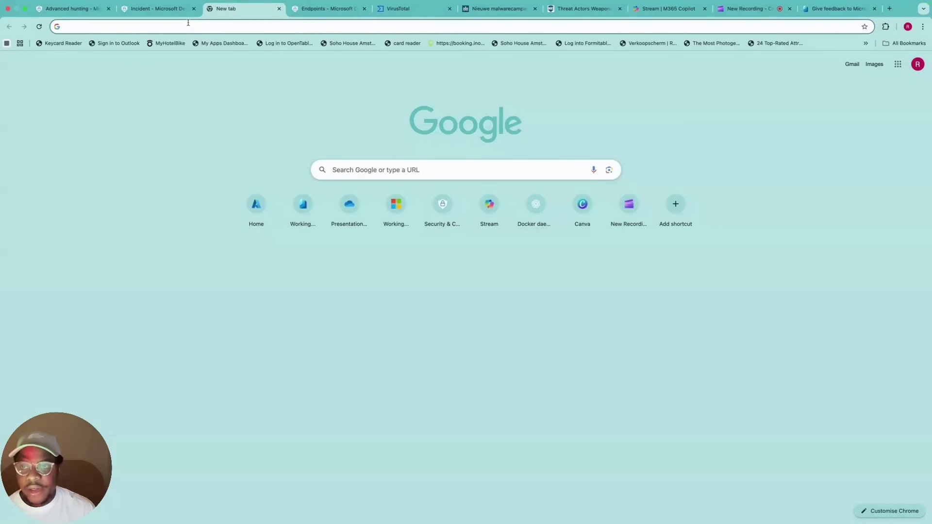
text(entra)
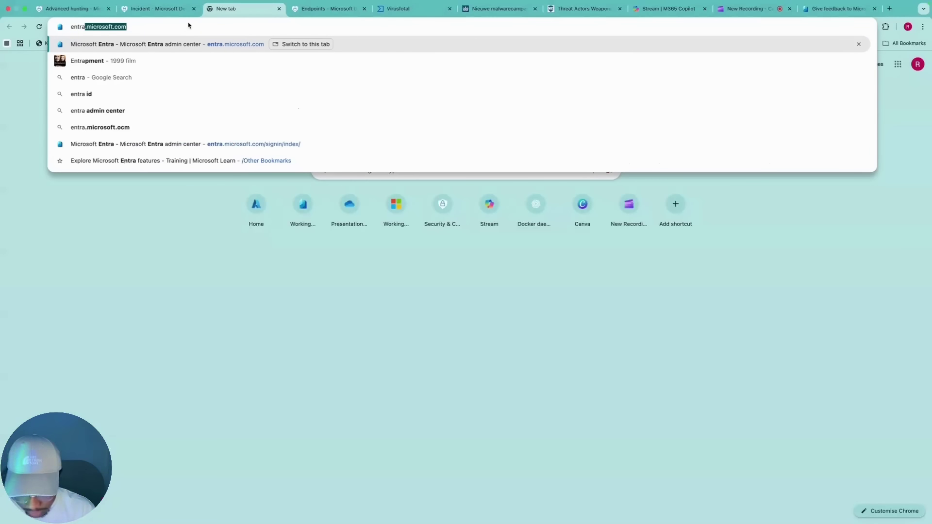
text(.microsof)
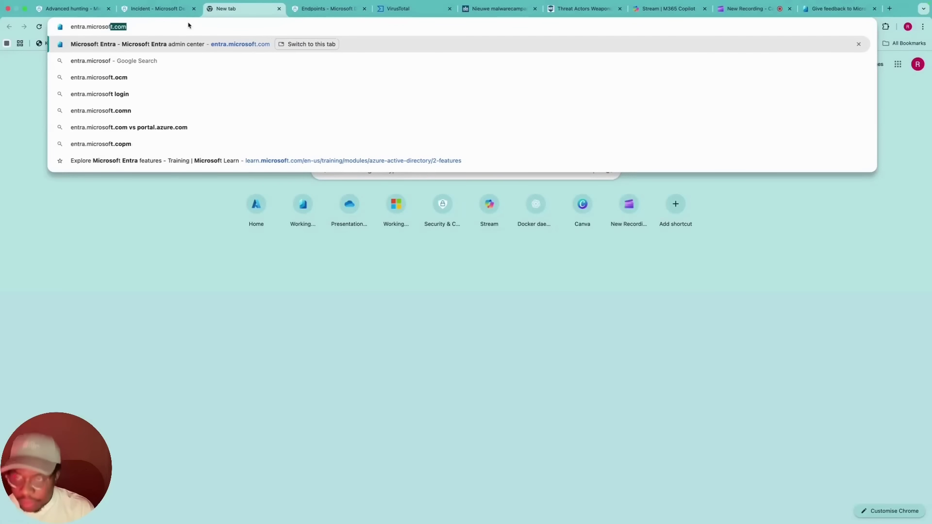
key(Return)
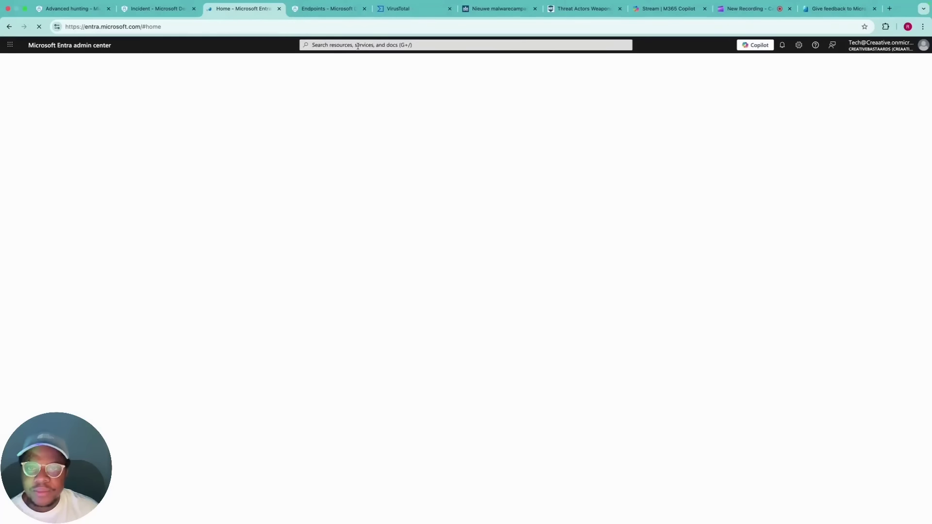
click(358, 46)
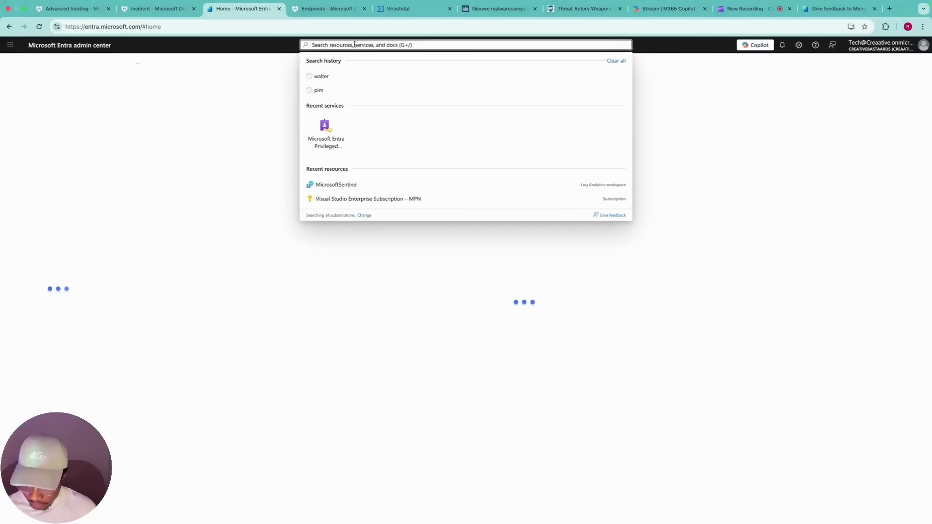
text(walter)
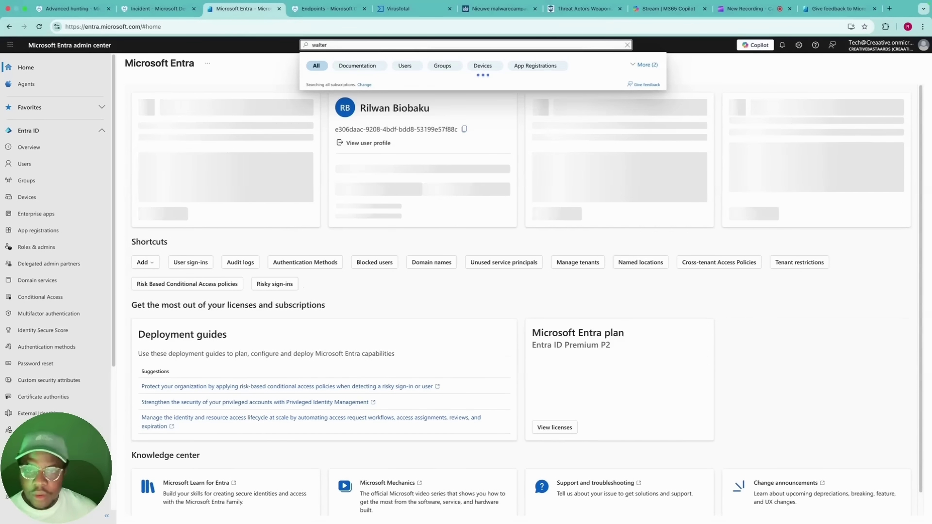
click(367, 102)
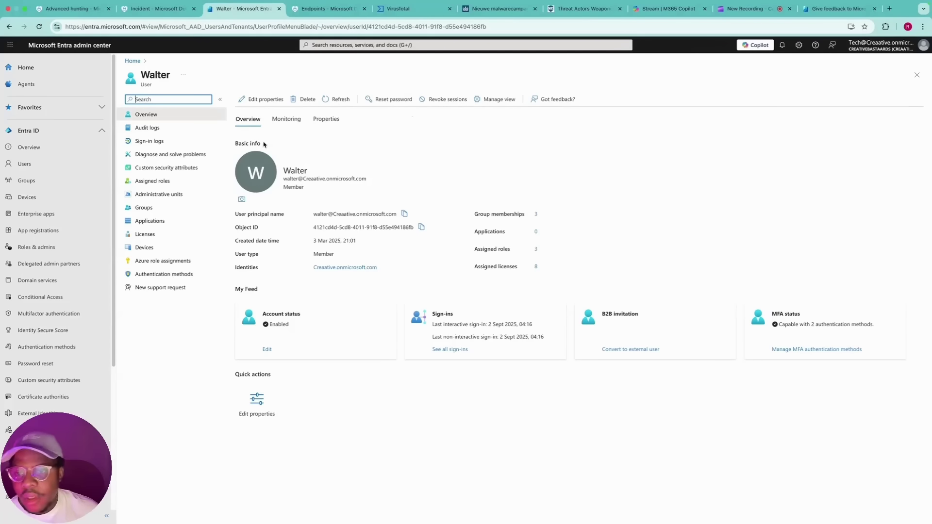
View the user's authentication methods, open the password reset option for the account and close it without resetting.
click(170, 275)
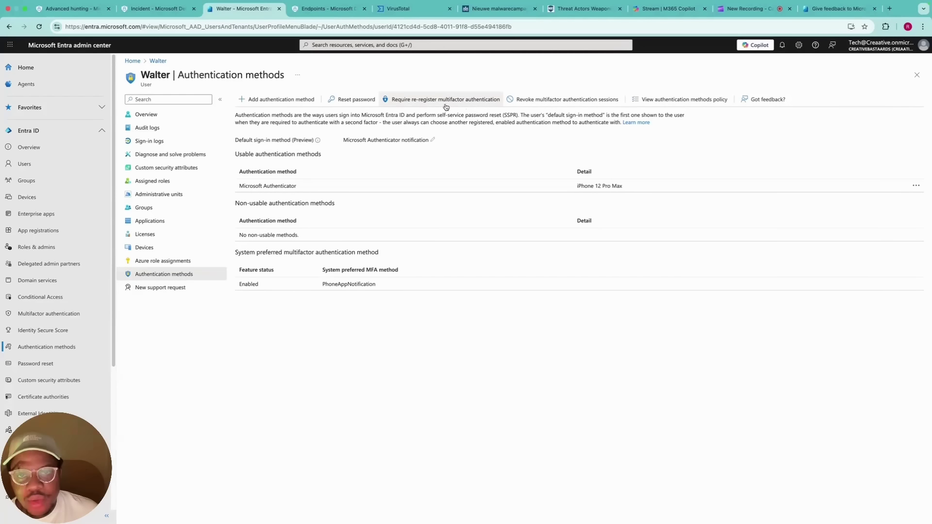
click(350, 100)
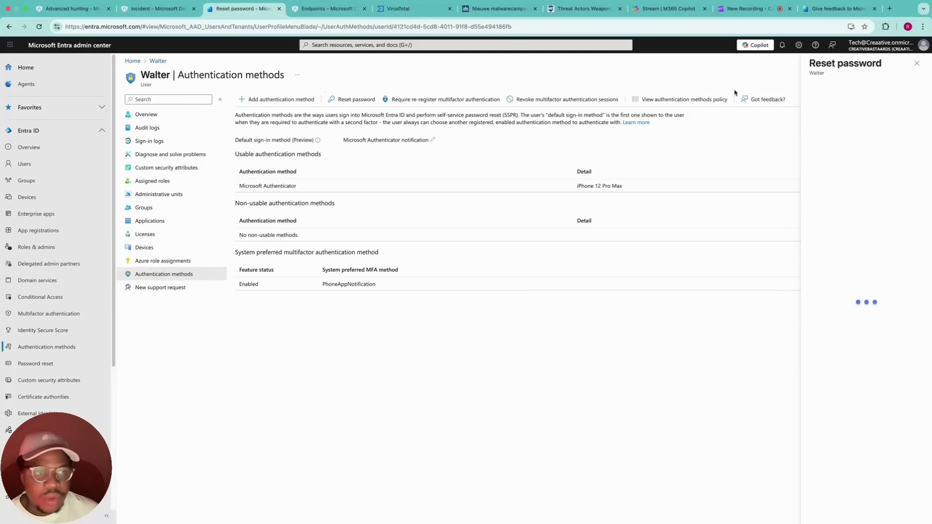
click(916, 64)
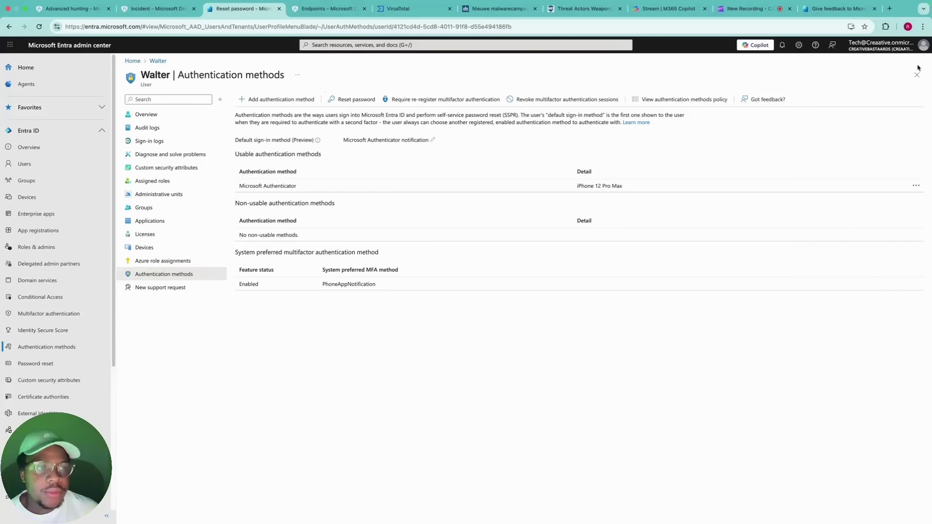
Back in Microsoft Defender, open the AAD-joined workstation from the device inventory and initiate a live response session on it.
click(327, 12)
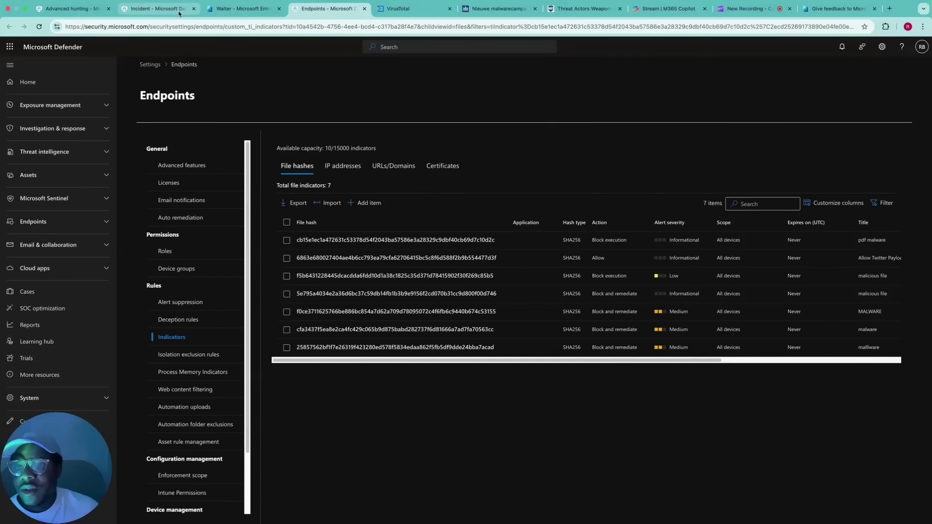
click(155, 14)
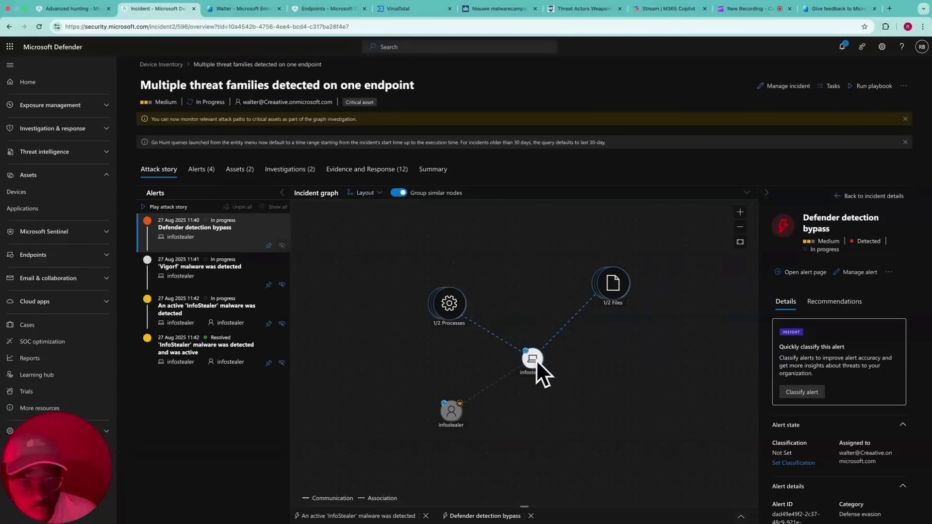
click(41, 193)
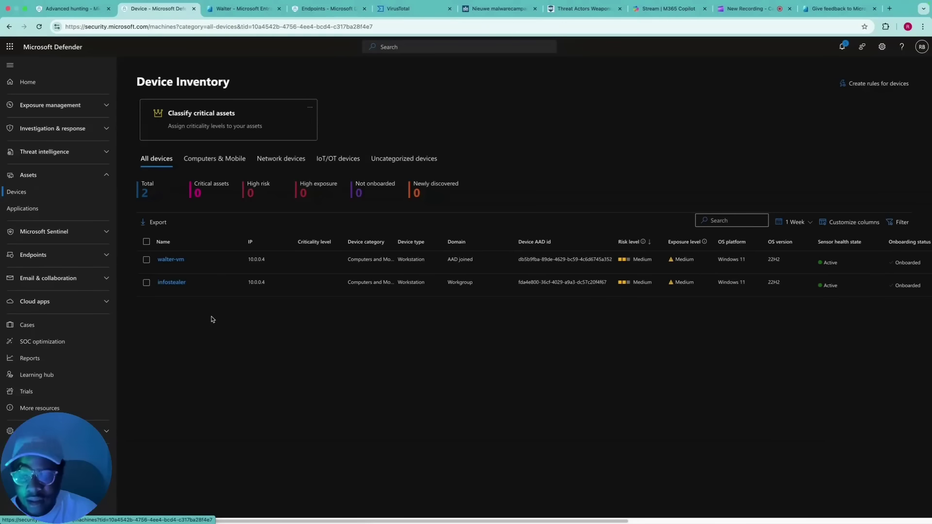
click(171, 262)
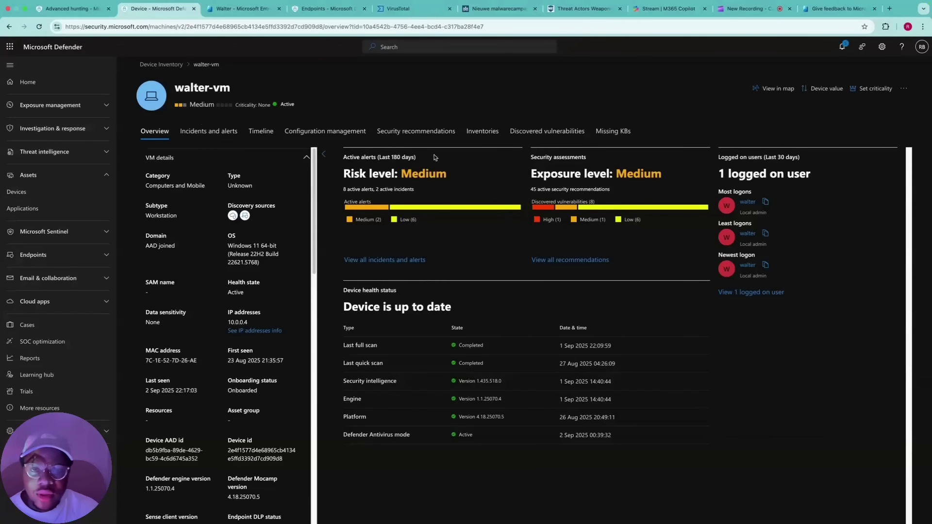
click(904, 88)
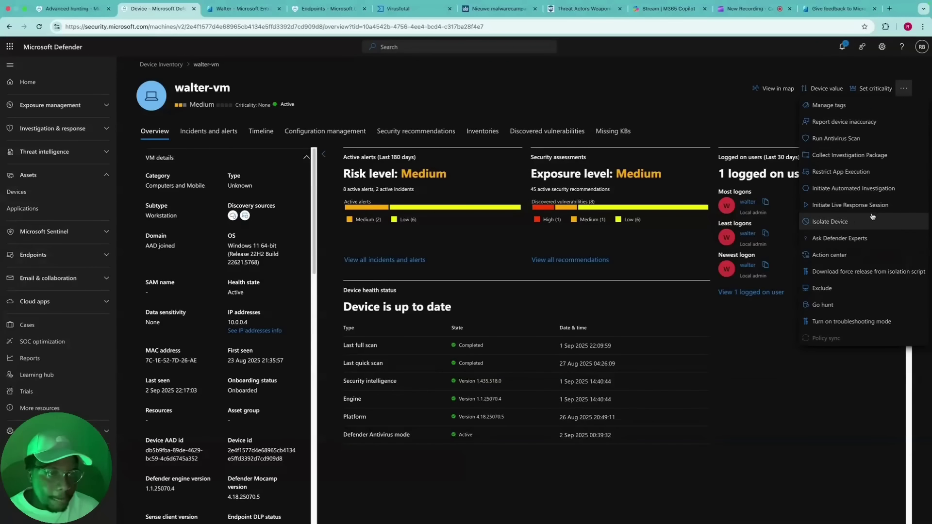
click(845, 209)
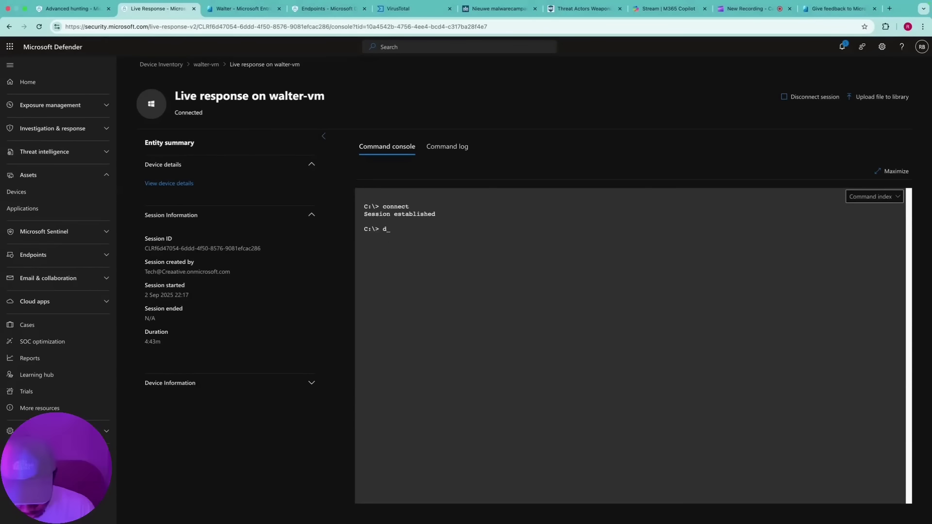
In the live response console, list the root of C:, change to the Users folder, try to enter Downloads, and list the Users folder.
text(dir)
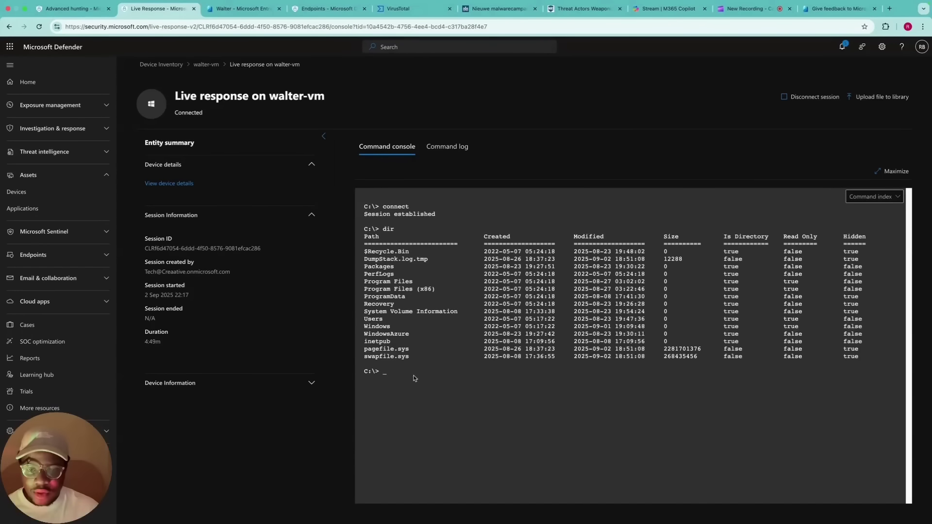
text(Users)
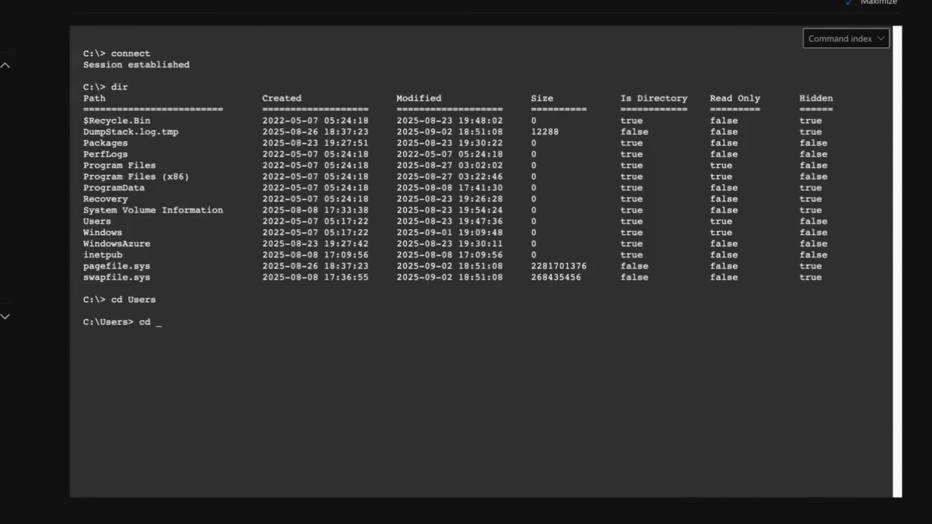
text(oads)
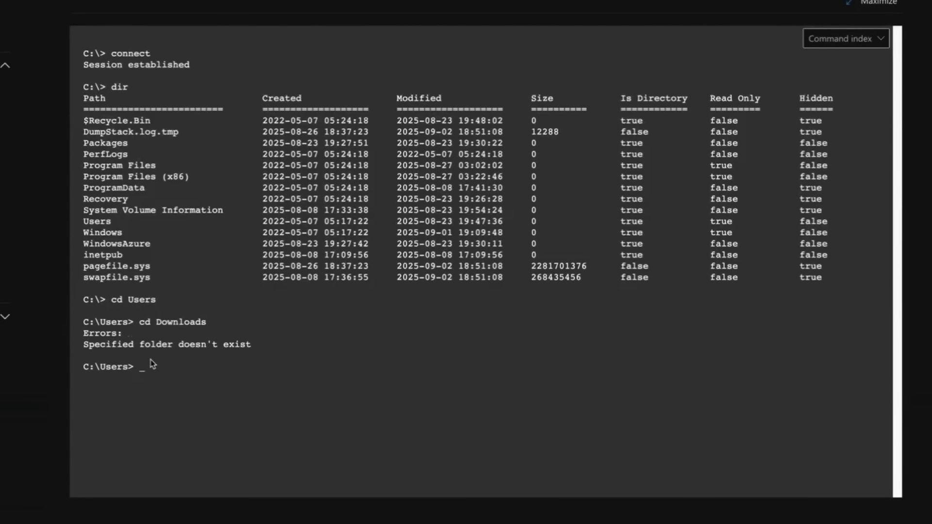
text(ls)
key(Return)
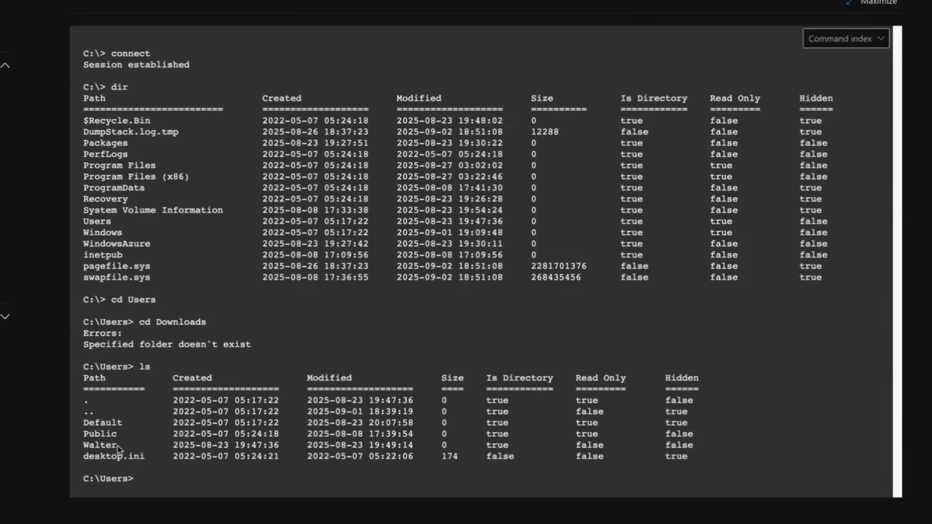
Change to the Downloads folder inside the affected user's profile folder, list its files and request the live response command help.
text(cd Walter)
key(Return)
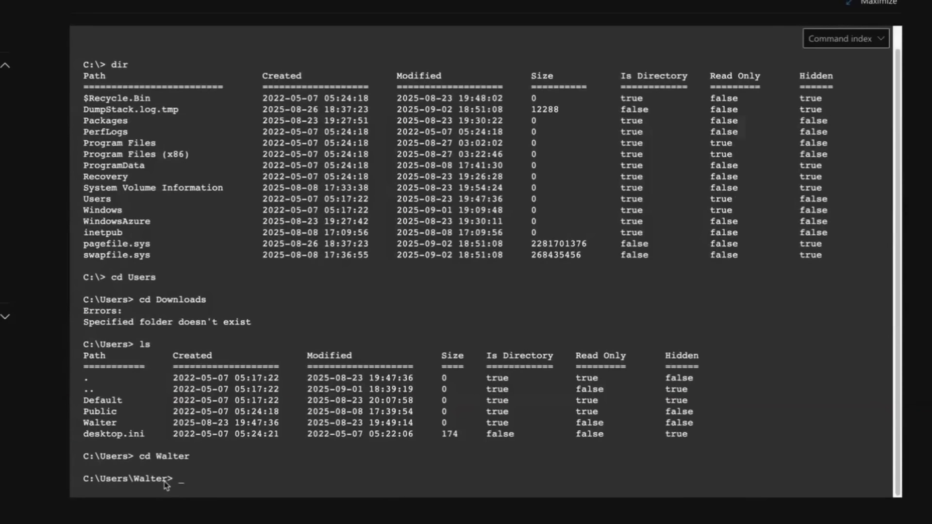
text(cd Downloads)
key(Return)
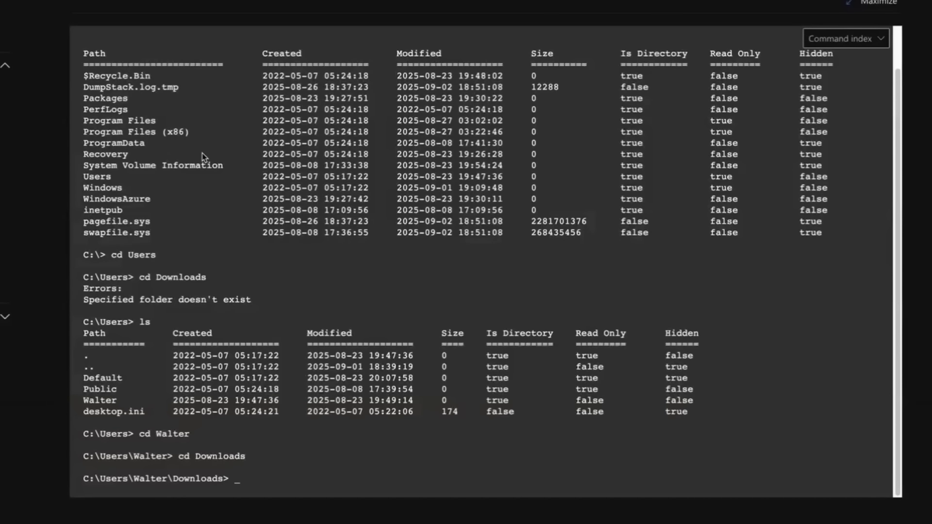
text(ls)
key(Return)
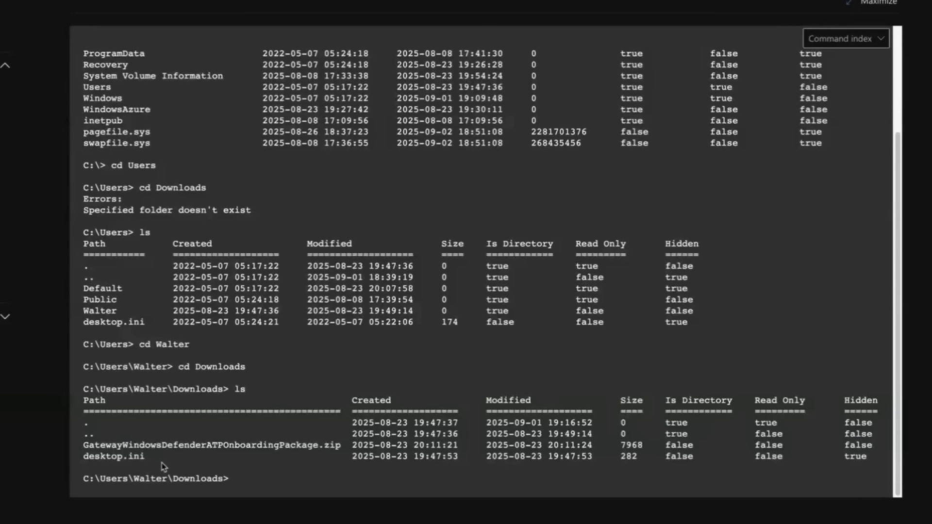
text(help)
key(Return)
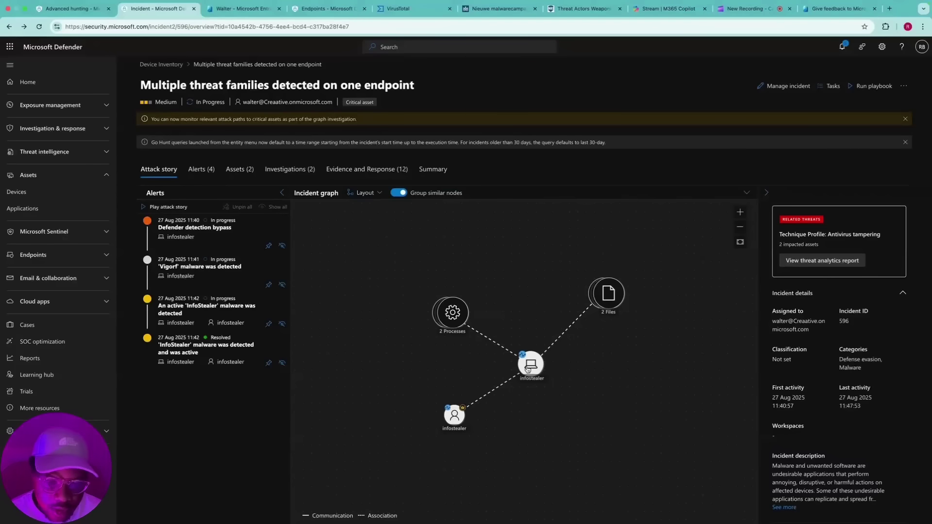
Open the infostealer device page from the incident graph and examine the events in its 30-day timeline for suspicious activity.
click(528, 369)
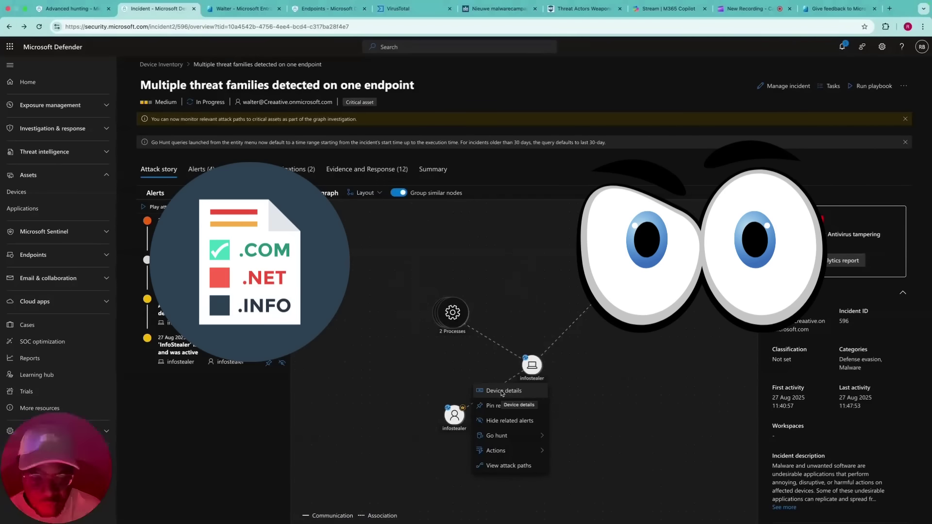
click(503, 392)
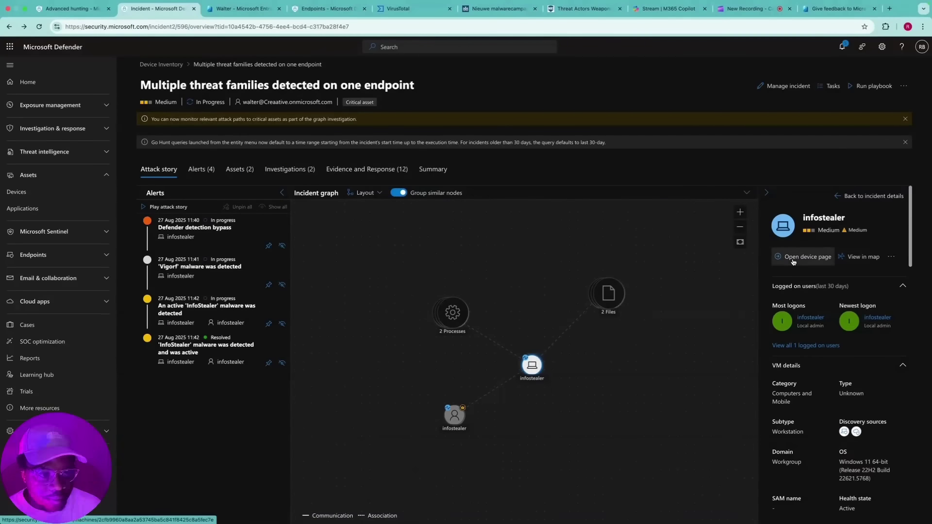
click(794, 262)
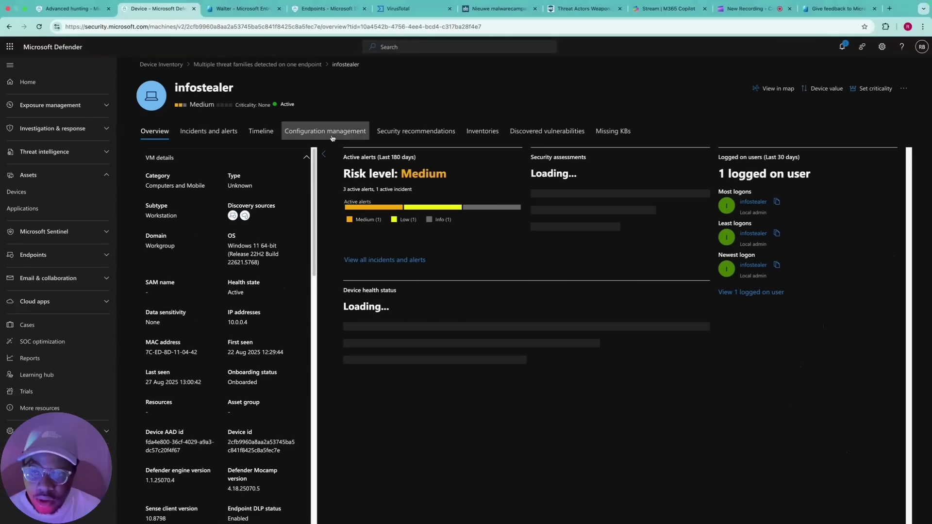
click(260, 132)
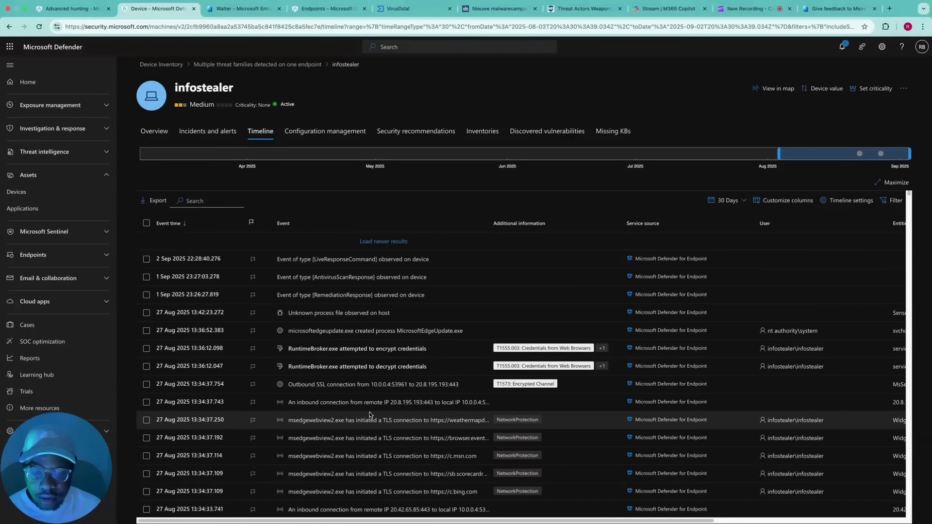
scroll(370, 416, down, 10)
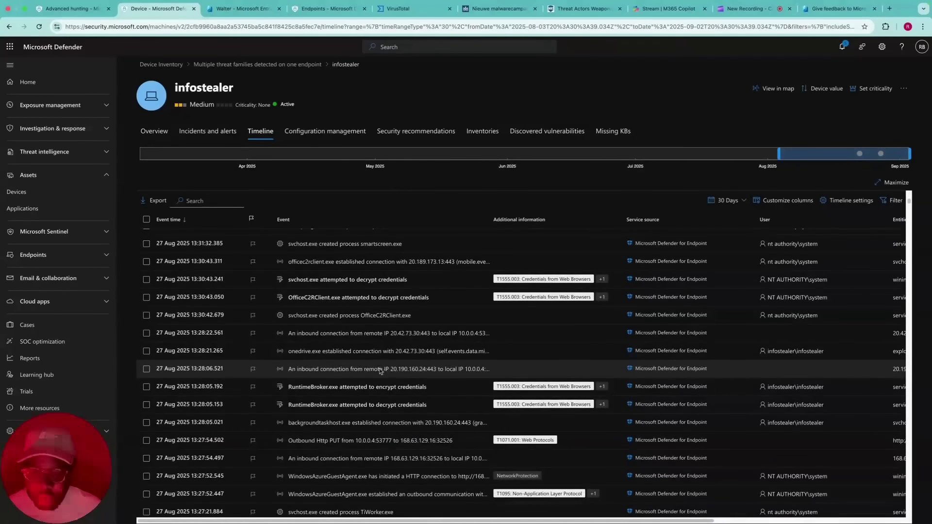
scroll(363, 336, down, 3)
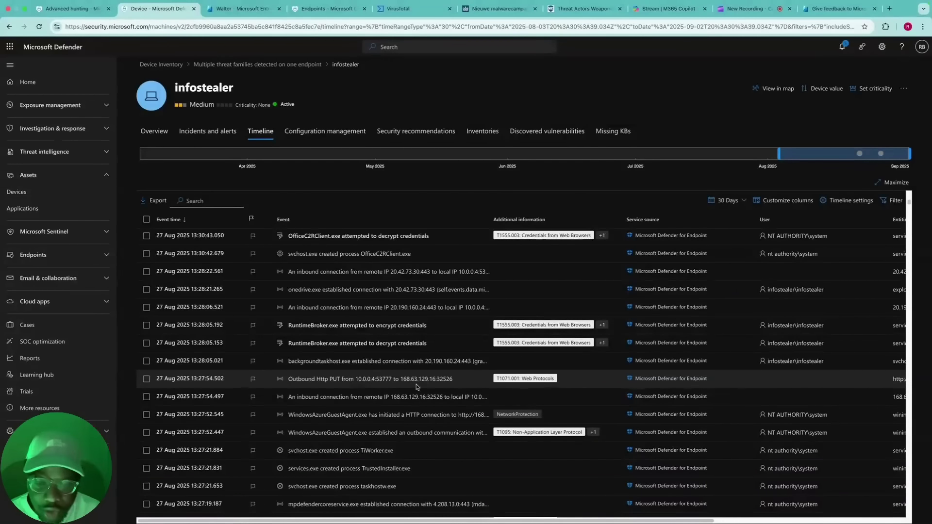
scroll(412, 398, down, 2)
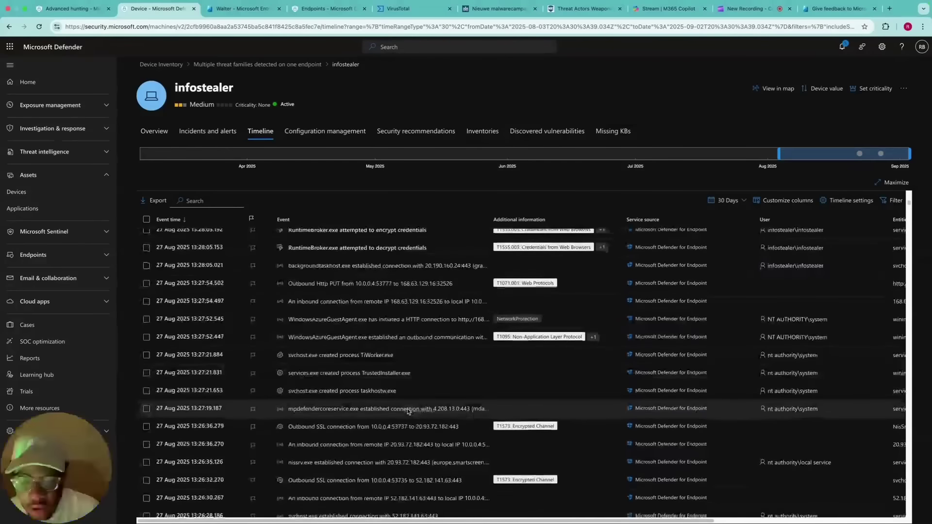
scroll(410, 409, down, 1)
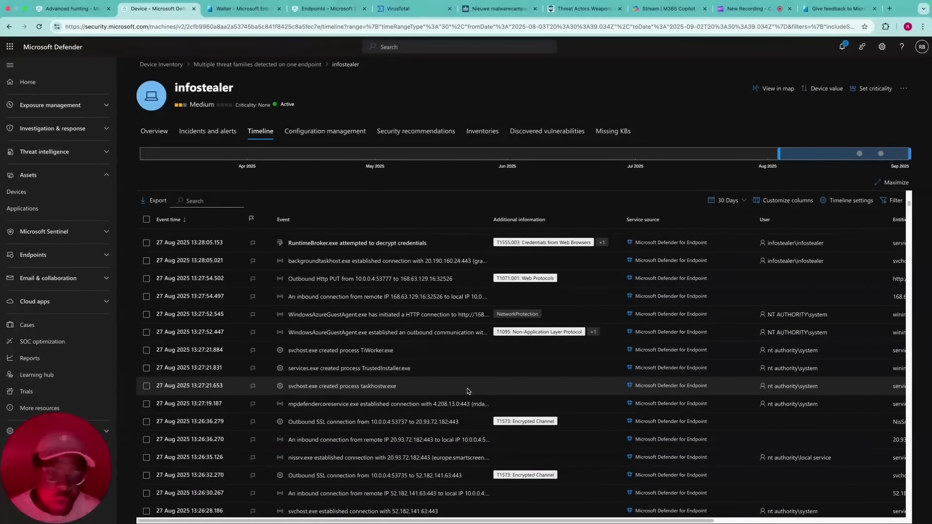
scroll(444, 368, down, 1)
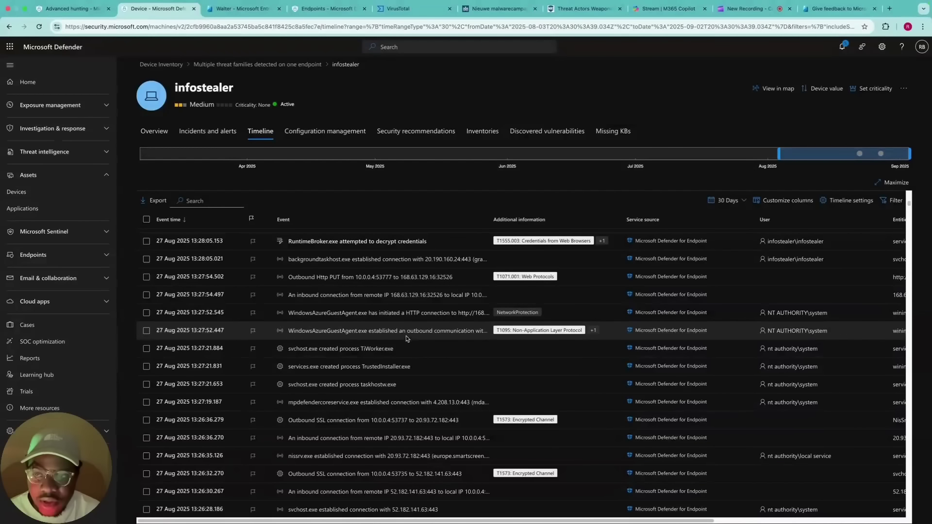
Return to the incident 'Multiple threat families detected on one endpoint' and review the response actions available for the infostealer device.
click(263, 65)
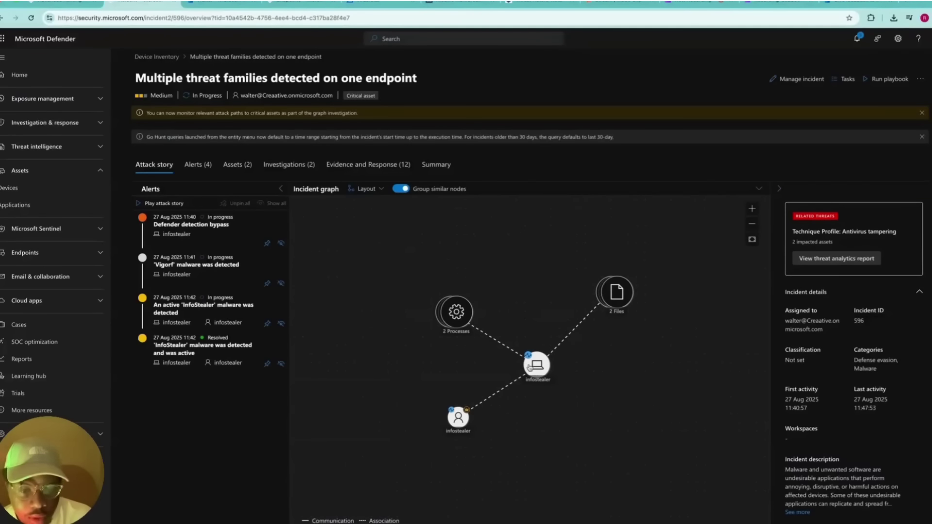
click(531, 366)
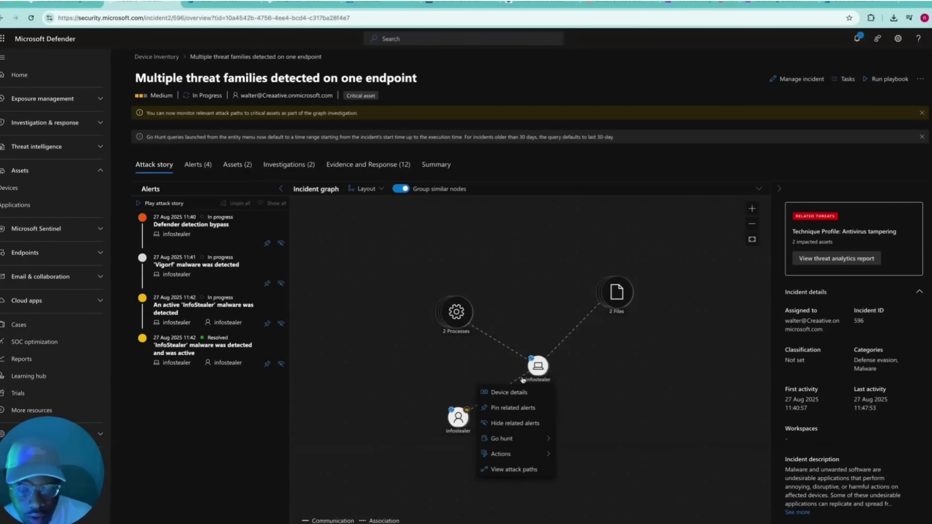
click(509, 392)
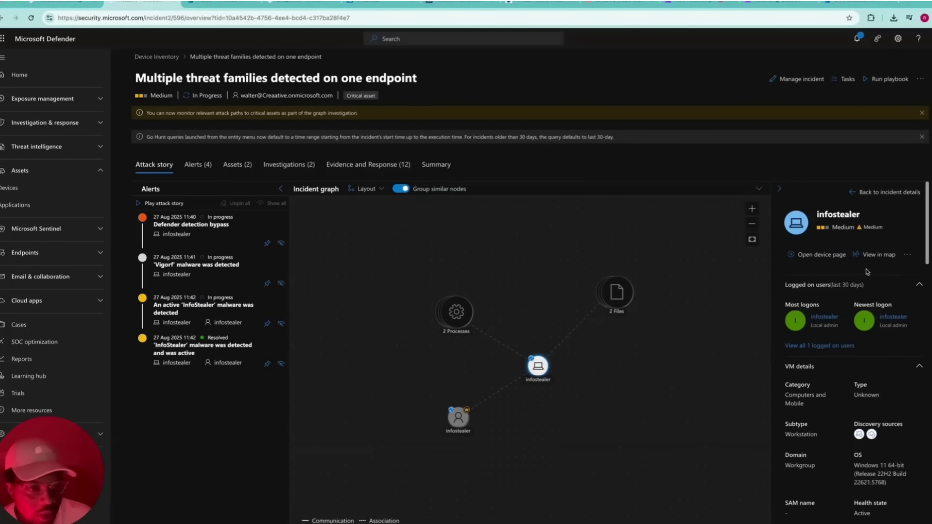
click(902, 256)
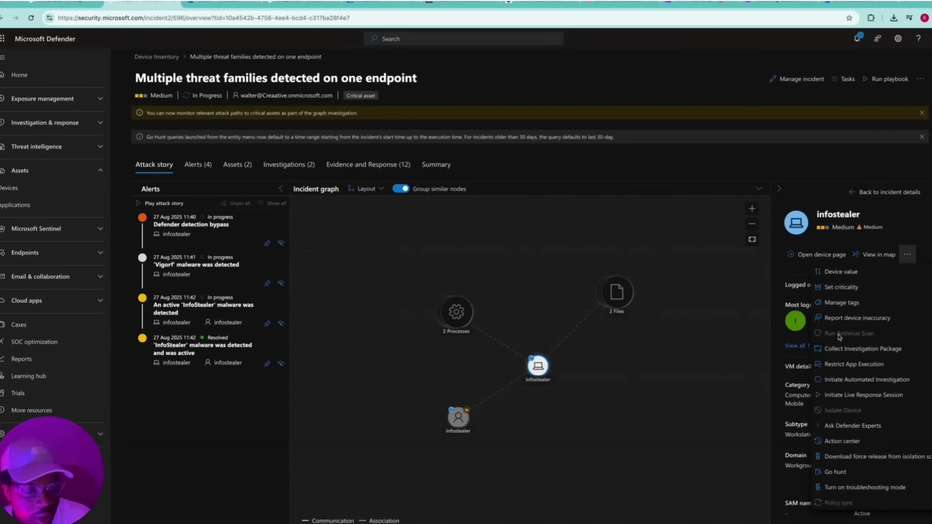
mouse_move(839, 337)
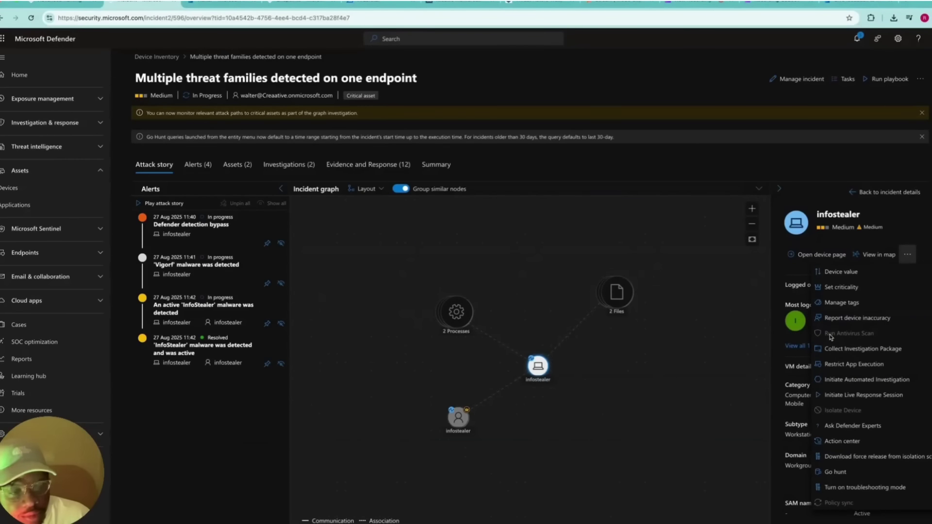
click(360, 246)
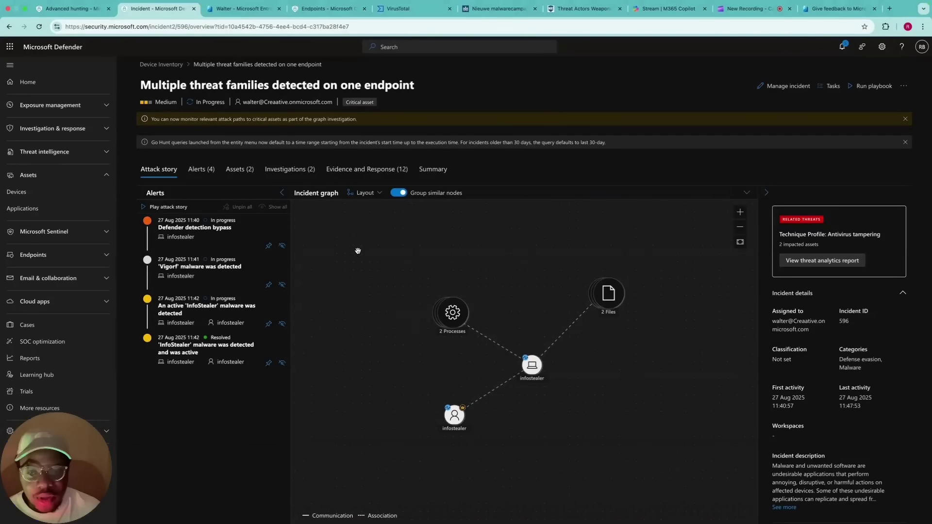